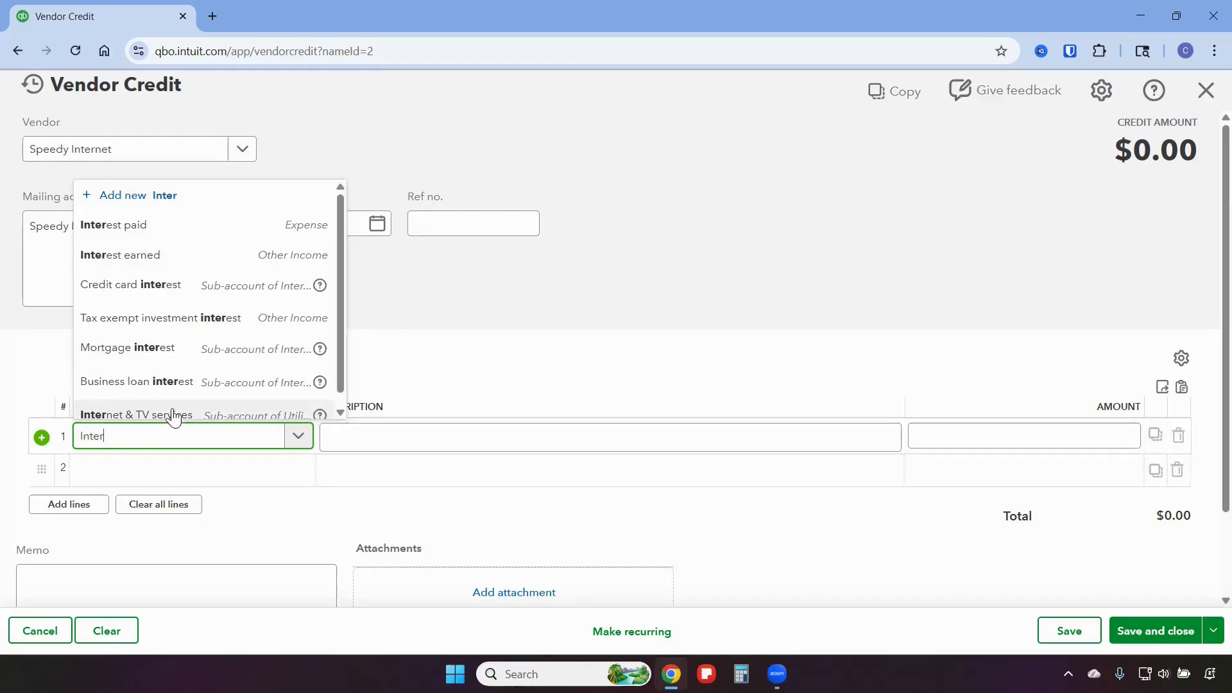
Fill the first credit line with category Utilities:Internet & TV services, description "Service outage" and amount 35, and save the vendor credit.
left_click(171, 413)
left_click(365, 427)
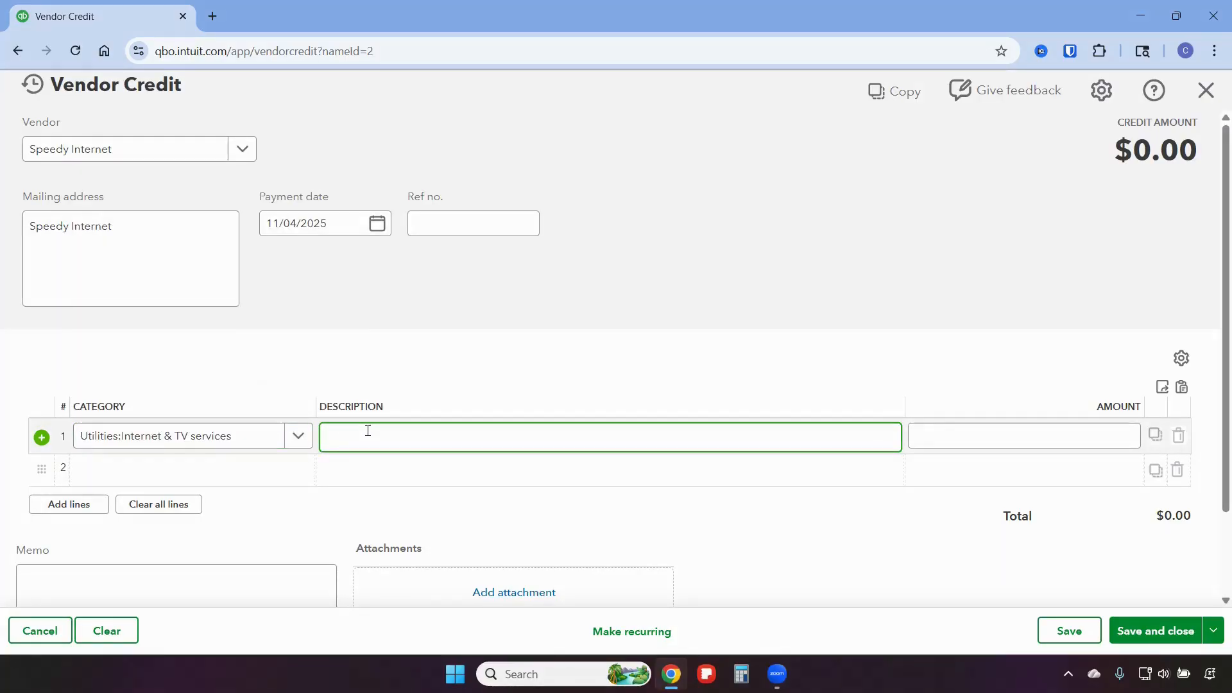
type("Service outage")
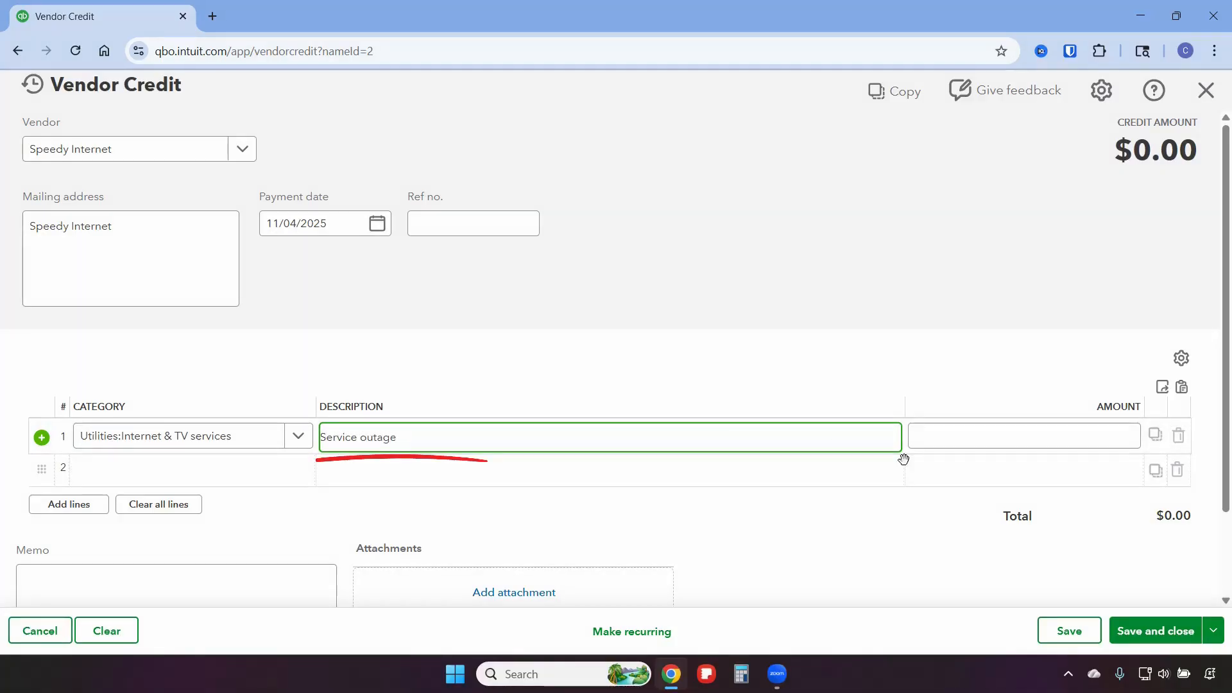
left_click(1102, 446)
type("35")
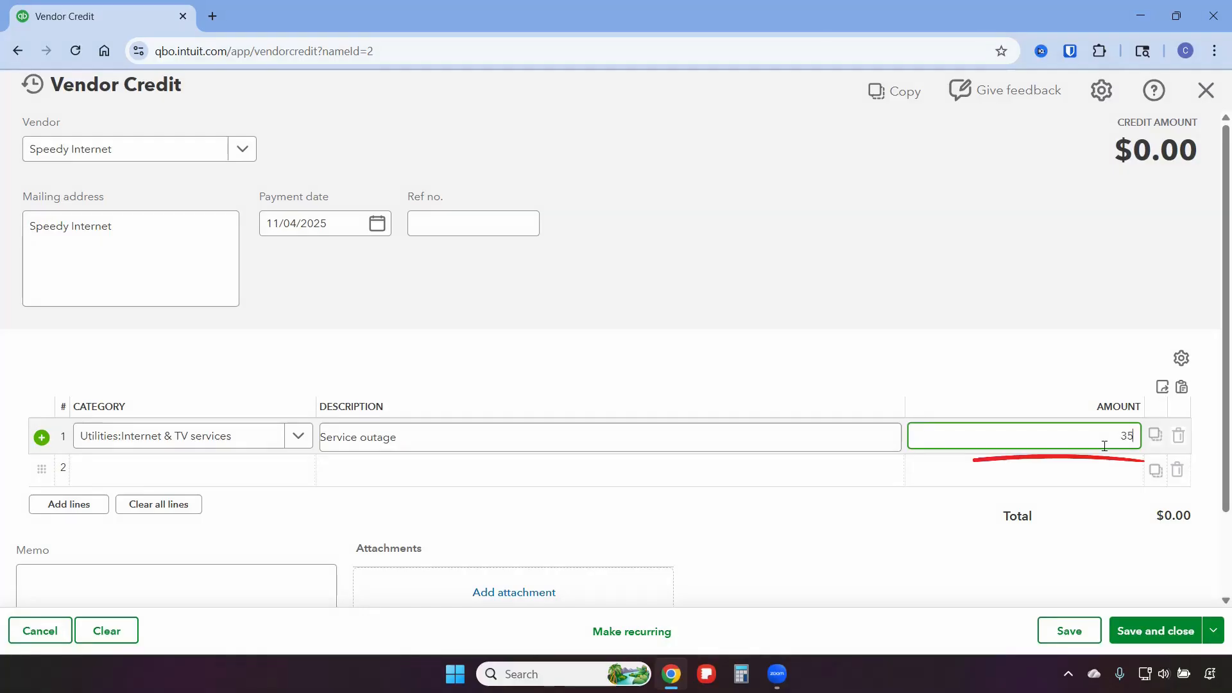
left_click(1163, 631)
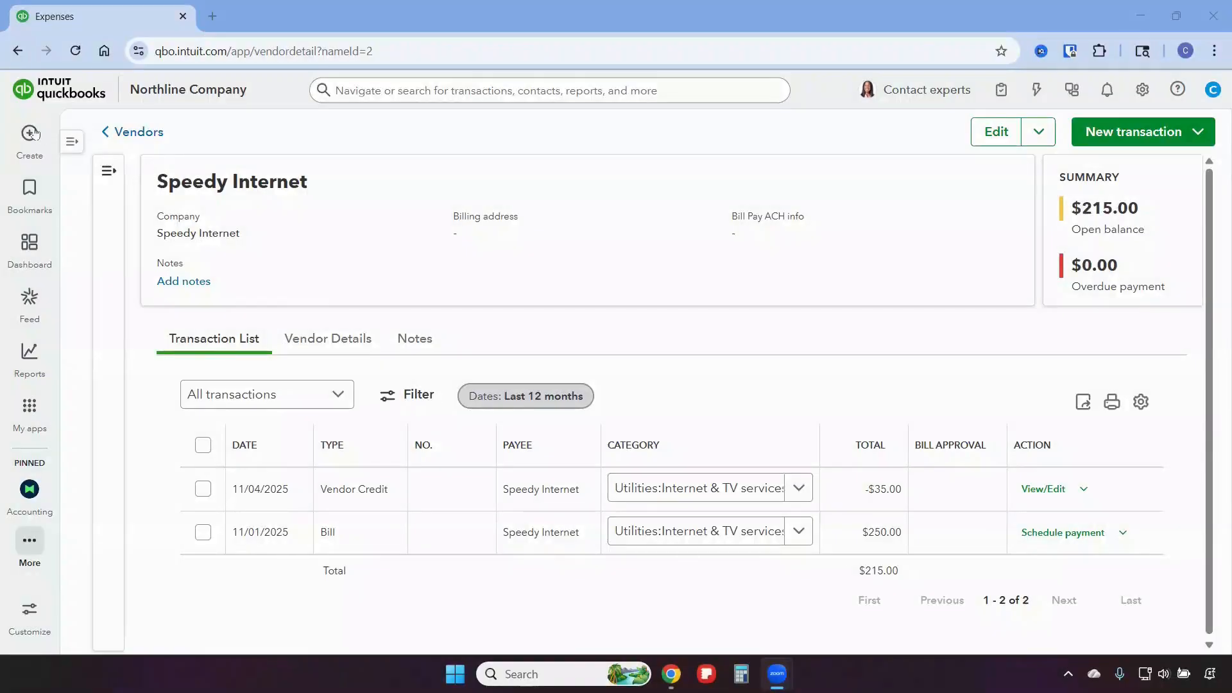
Start a new bank deposit into Chase Checking dated 11/04/2025, with Speedy Internet as the source of the funds.
left_click(32, 134)
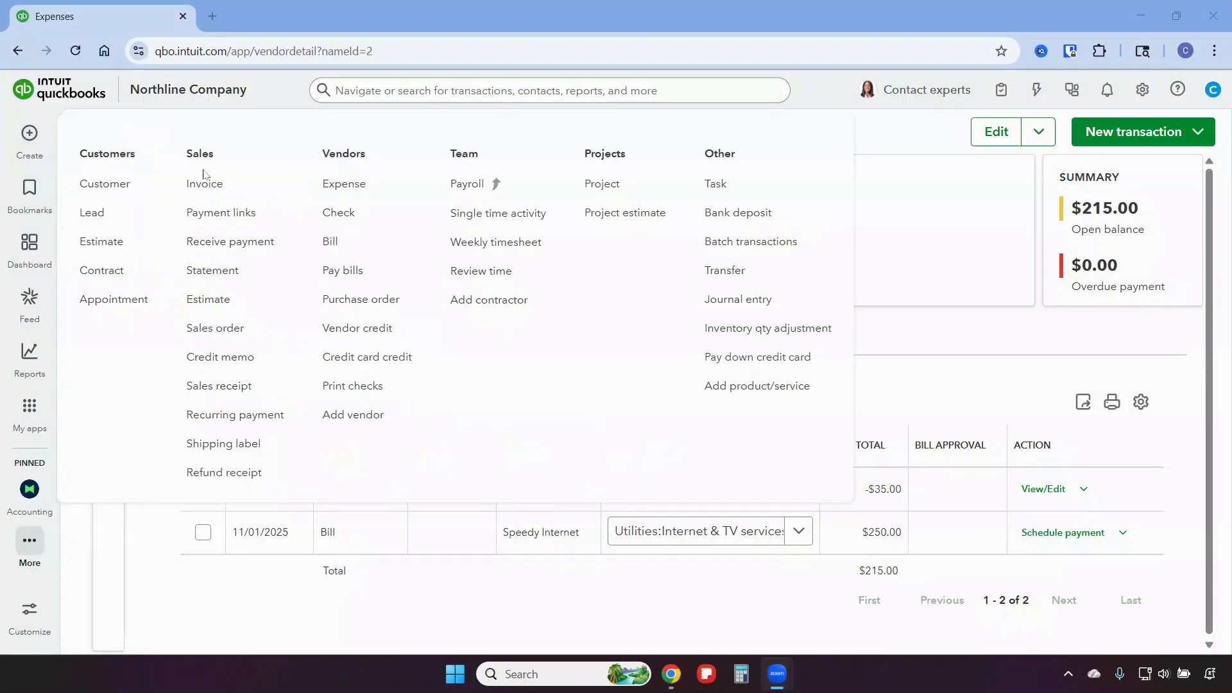
left_click(733, 218)
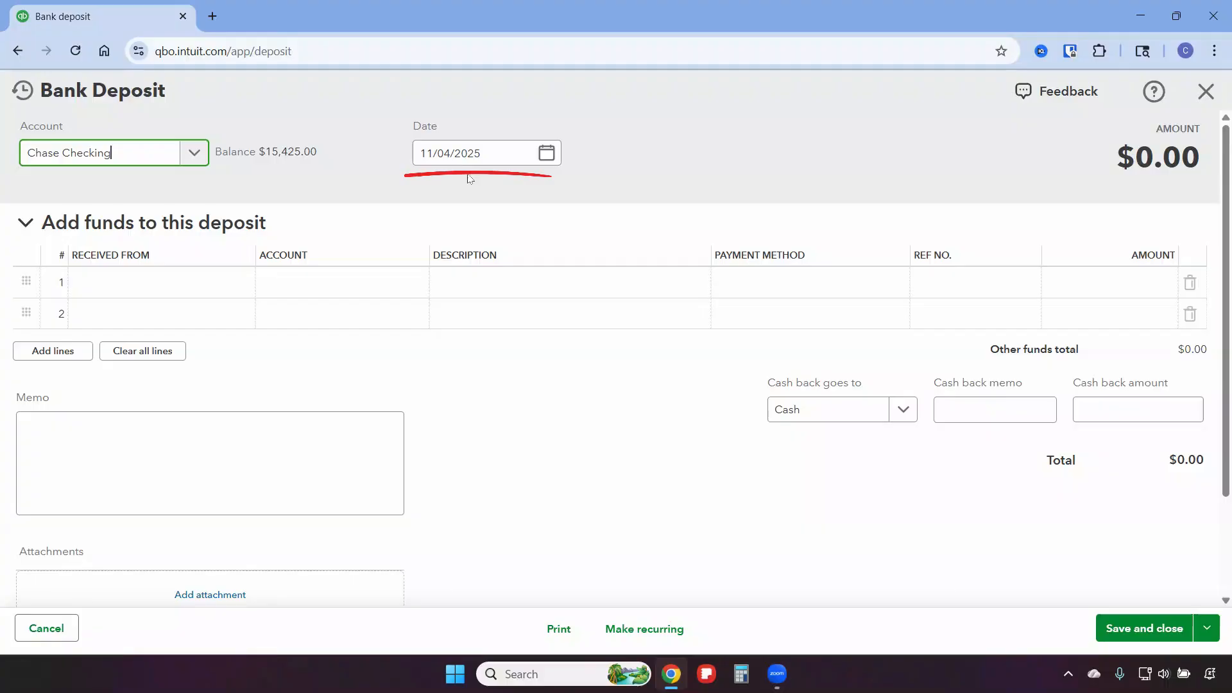
left_click(160, 297)
type("Spee")
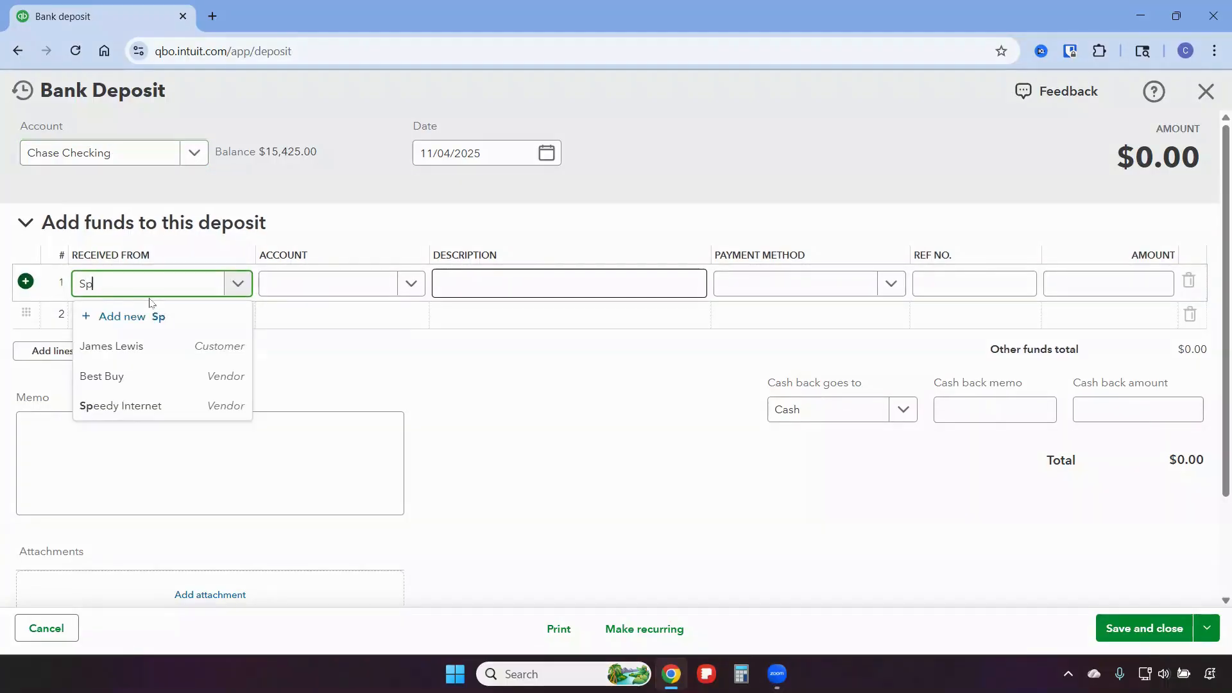
left_click(132, 347)
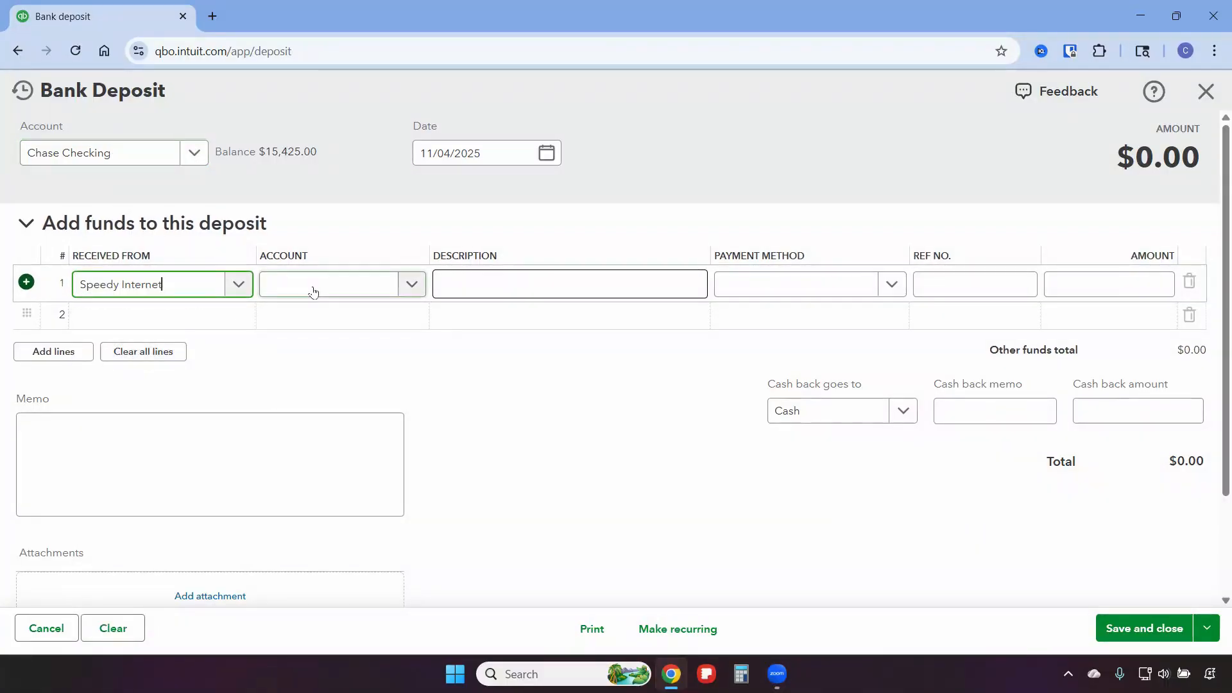
Assign the deposit line to Accounts Payable (A/P) with an amount of 35, and save and close the deposit.
left_click(312, 288)
type("account")
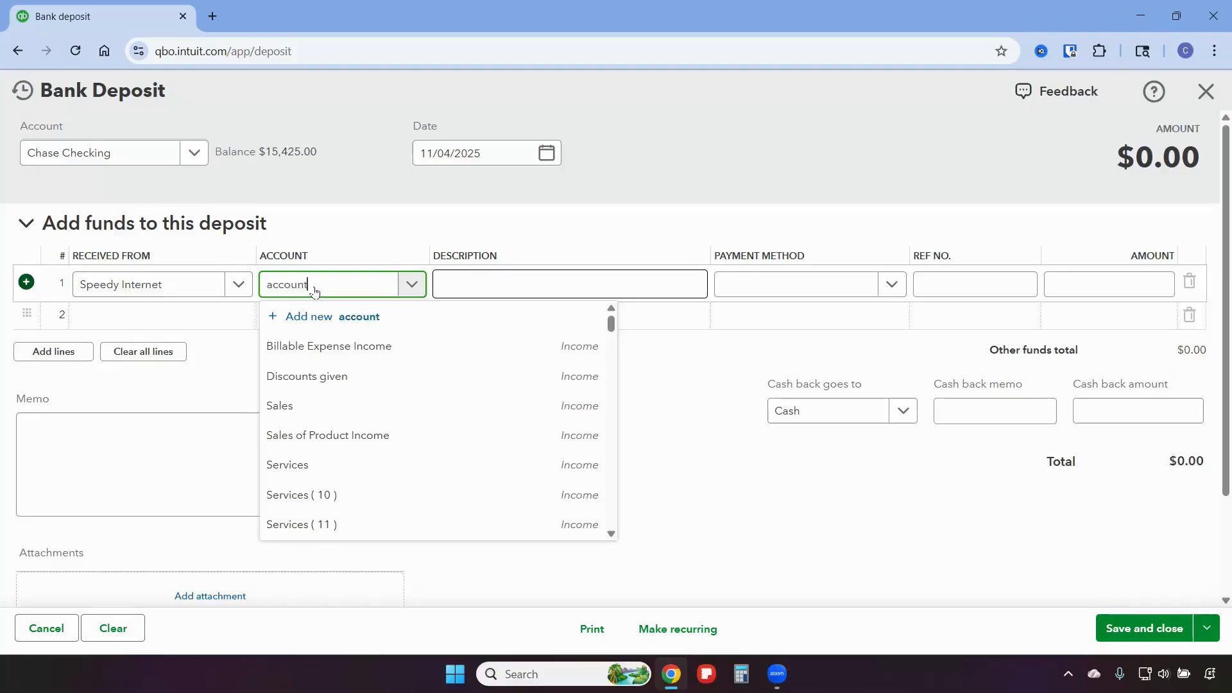
left_click(331, 345)
left_click(1133, 281)
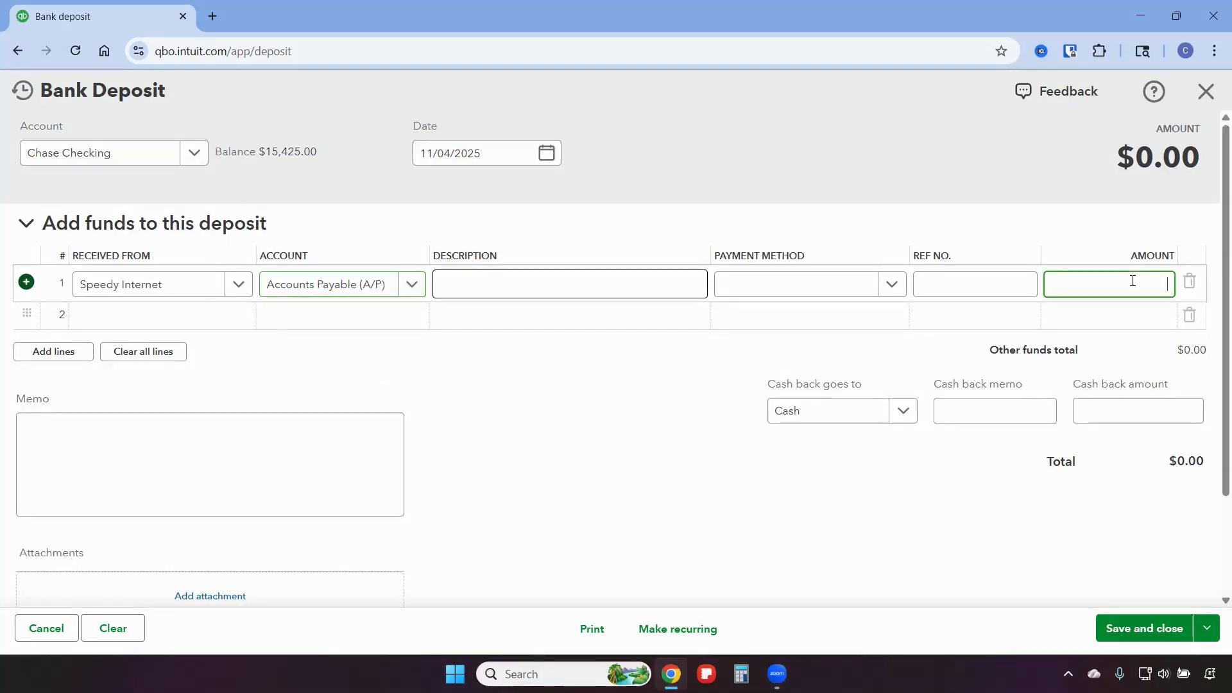
left_click(1131, 629)
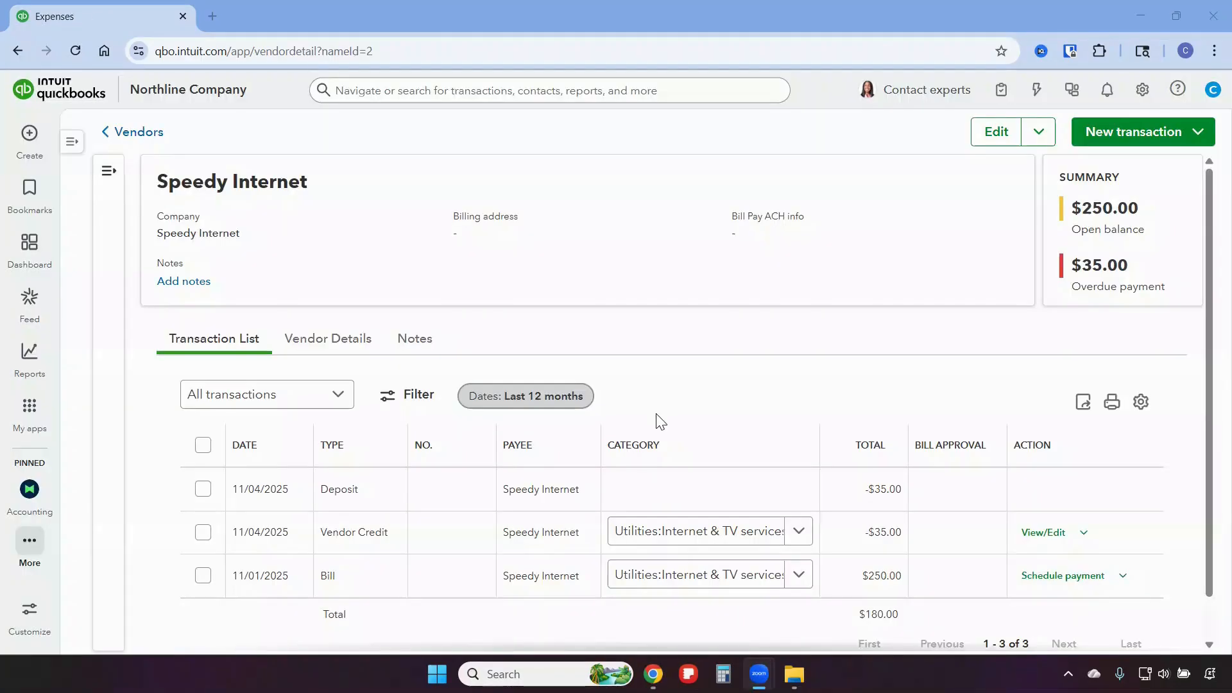
Pay Speedy Internet's overdue $35.00 item with the 35.00 vendor credit, dated 11/04/2025 without a check number, and save the payment.
left_click(29, 142)
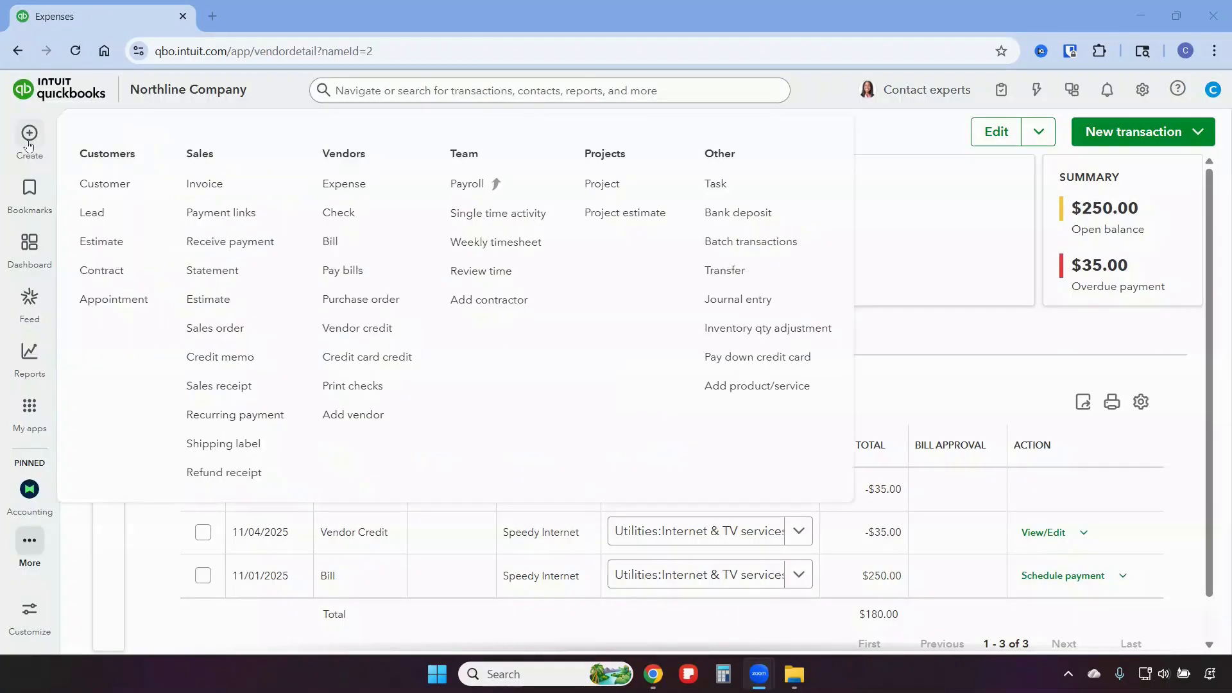
left_click(350, 270)
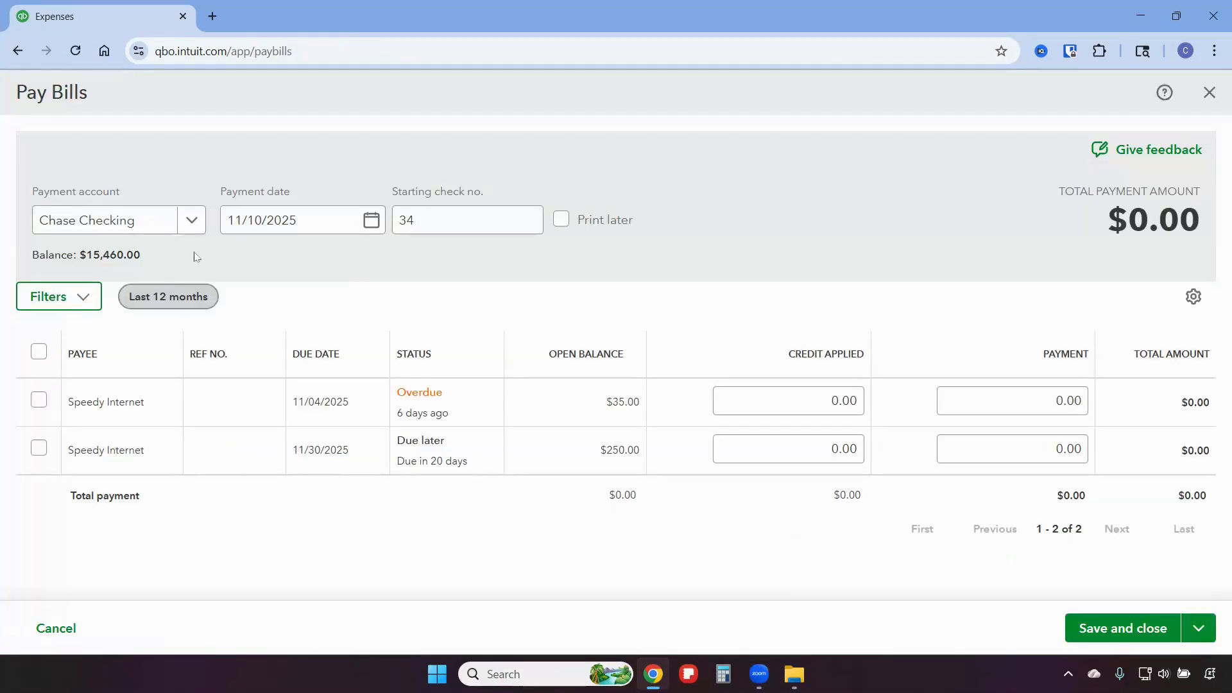
left_click(371, 221)
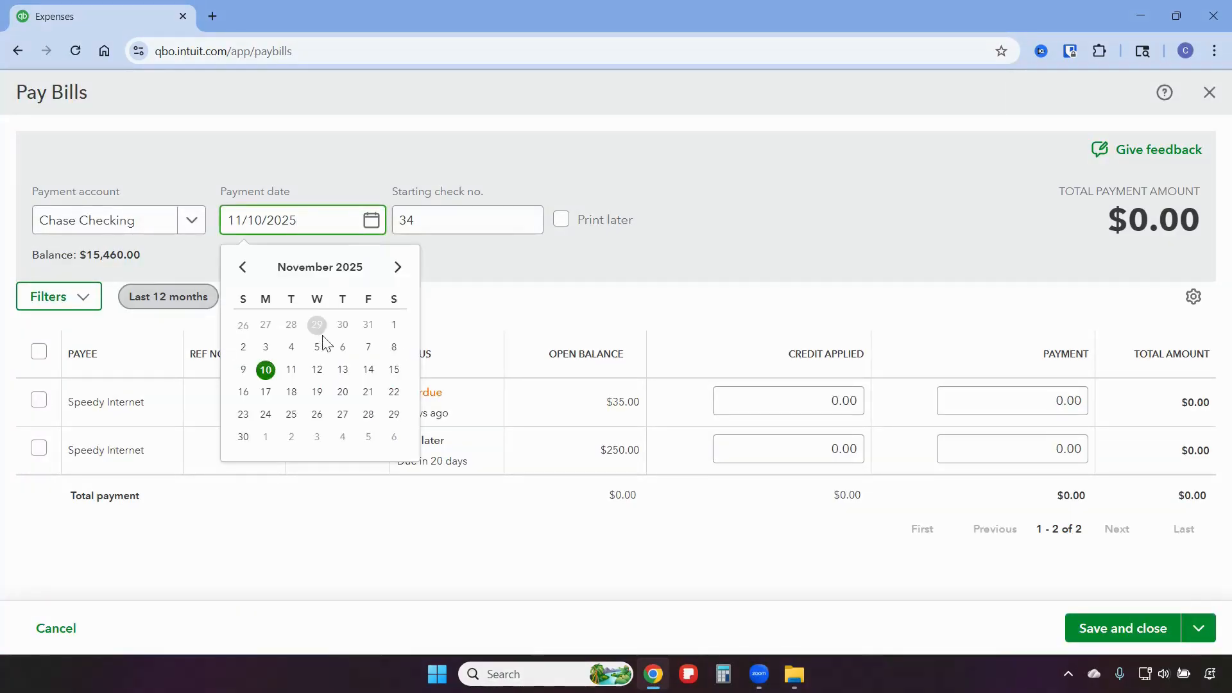
left_click(291, 347)
left_click(432, 219)
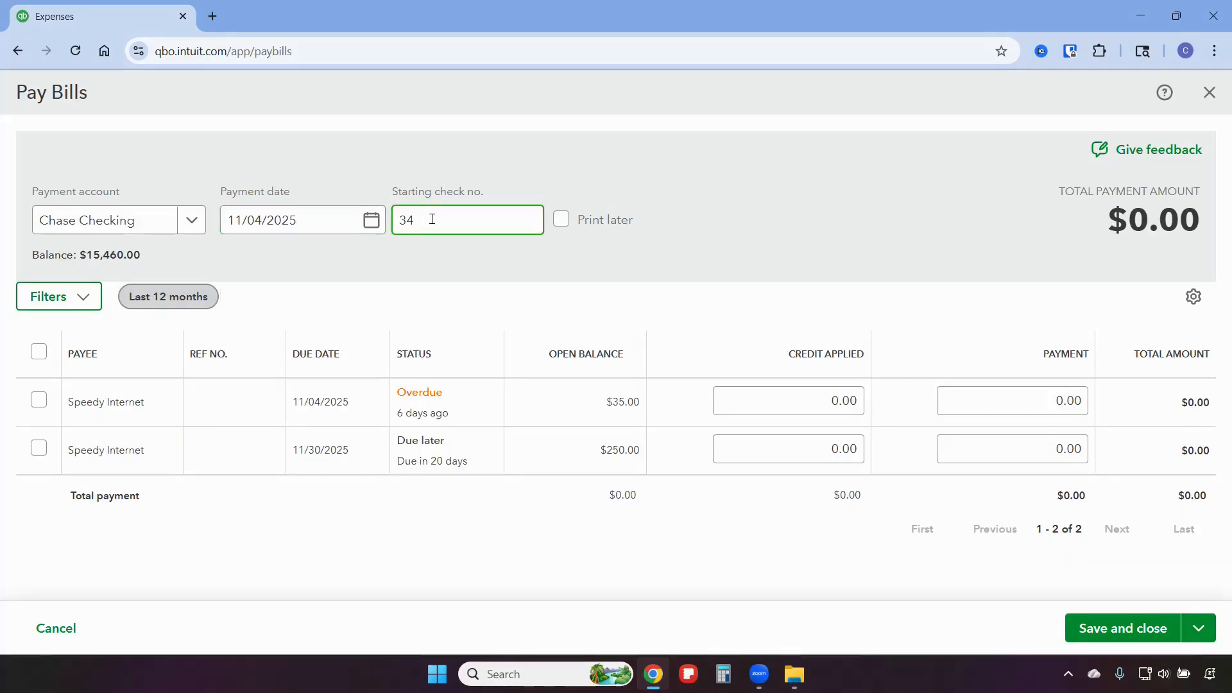
key("BackSpace")
key("BackSpace")
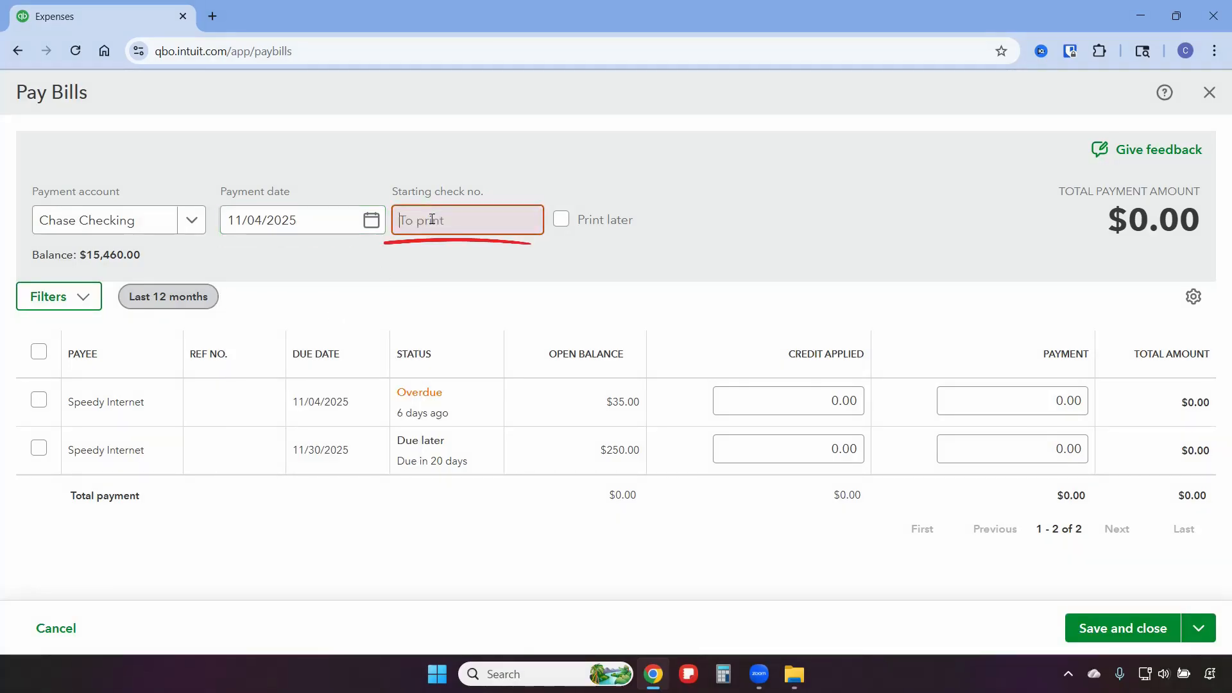
left_click(37, 401)
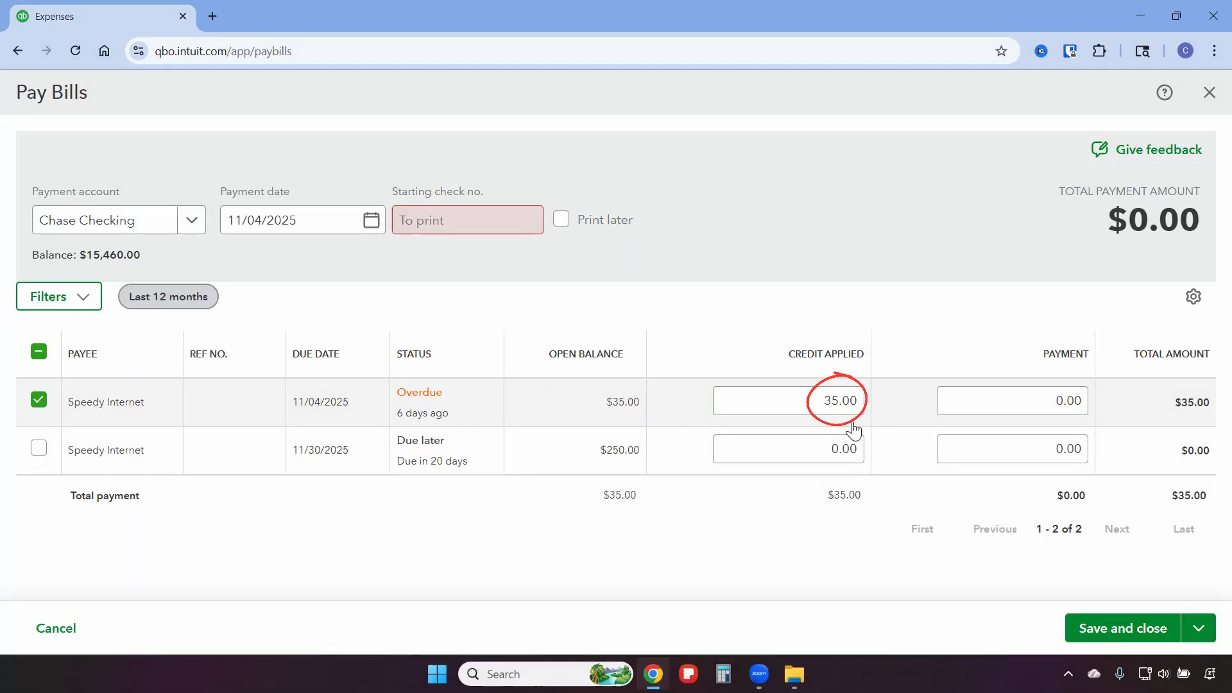
left_click(1108, 625)
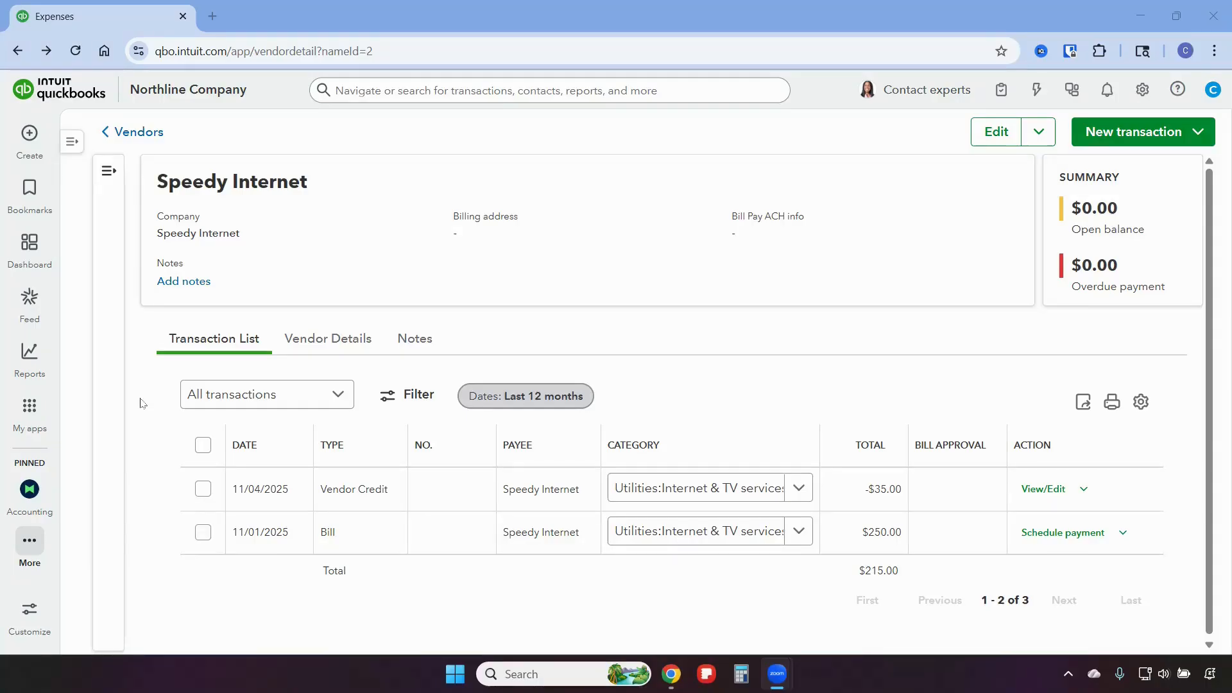
Pay Speedy Internet's $250.00 bill with a 35.00 credit and 215.00 payment, dated 11/05/2025 without a check number, and save.
left_click(35, 151)
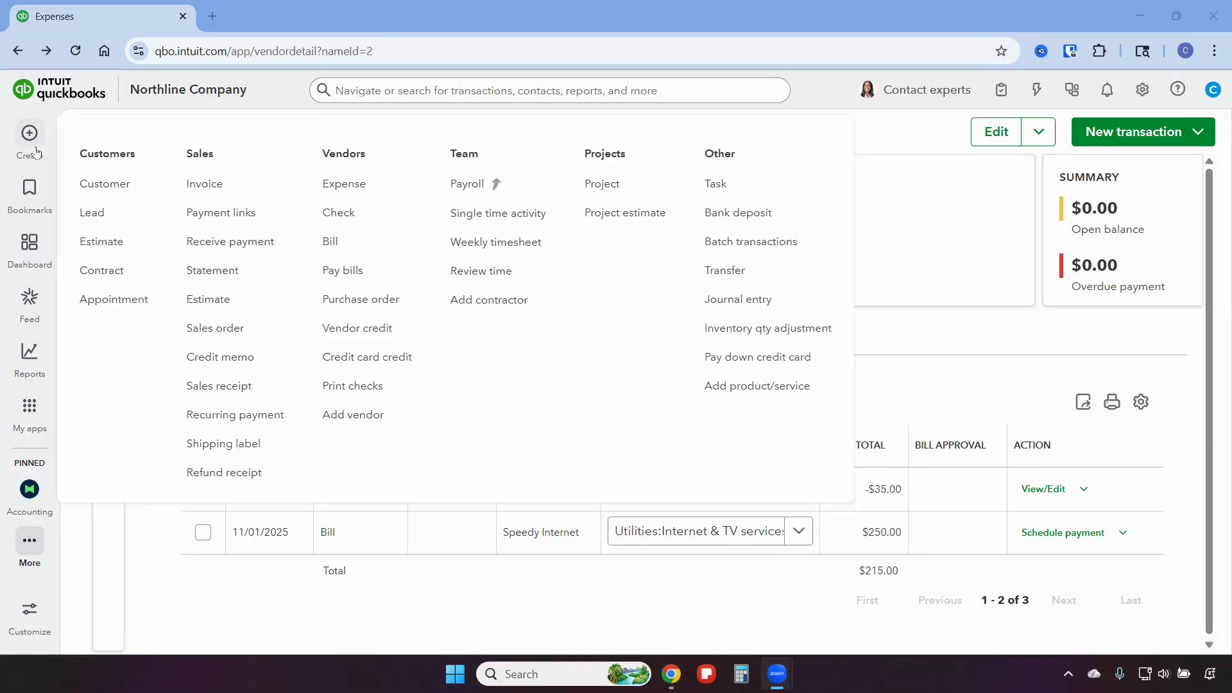
left_click(335, 277)
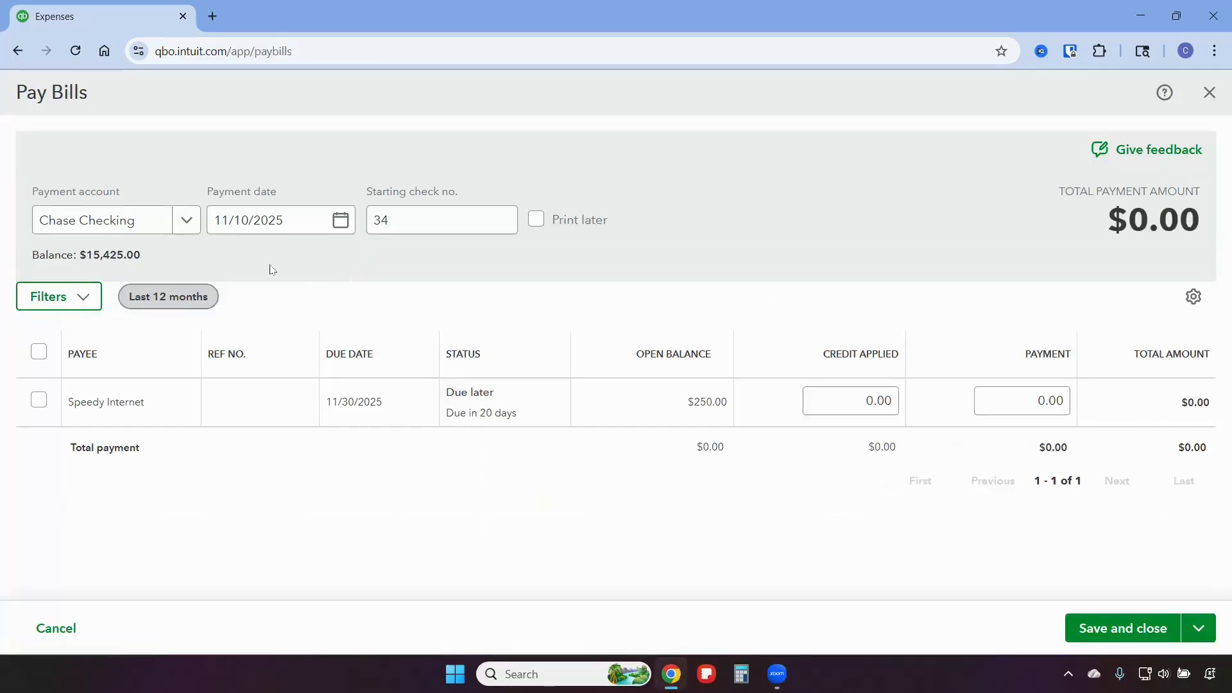
left_click(339, 223)
left_click(304, 347)
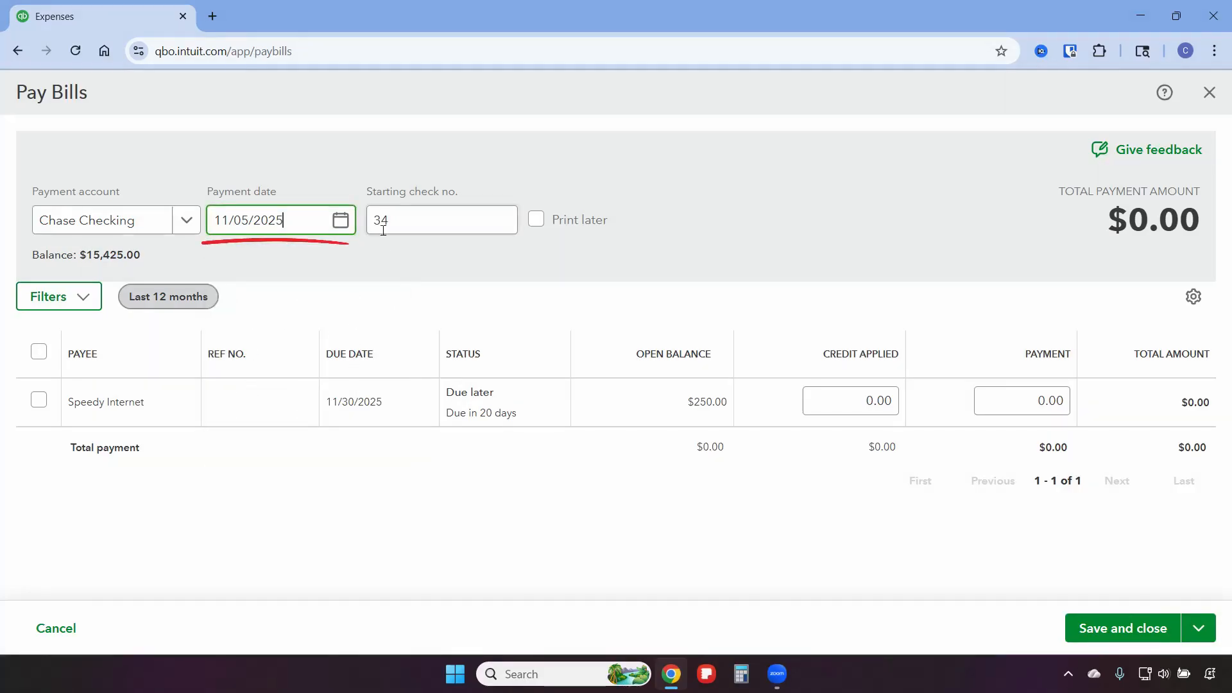
left_click(395, 226)
key("BackSpace")
key("BackSpace")
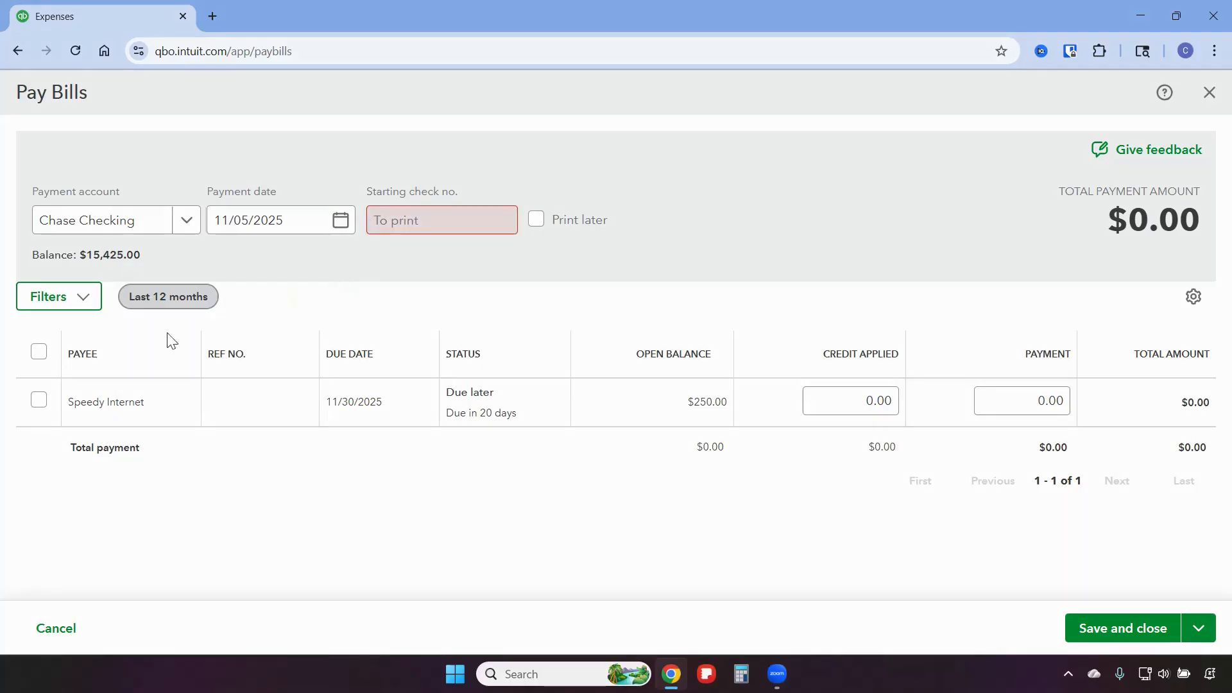
left_click(39, 401)
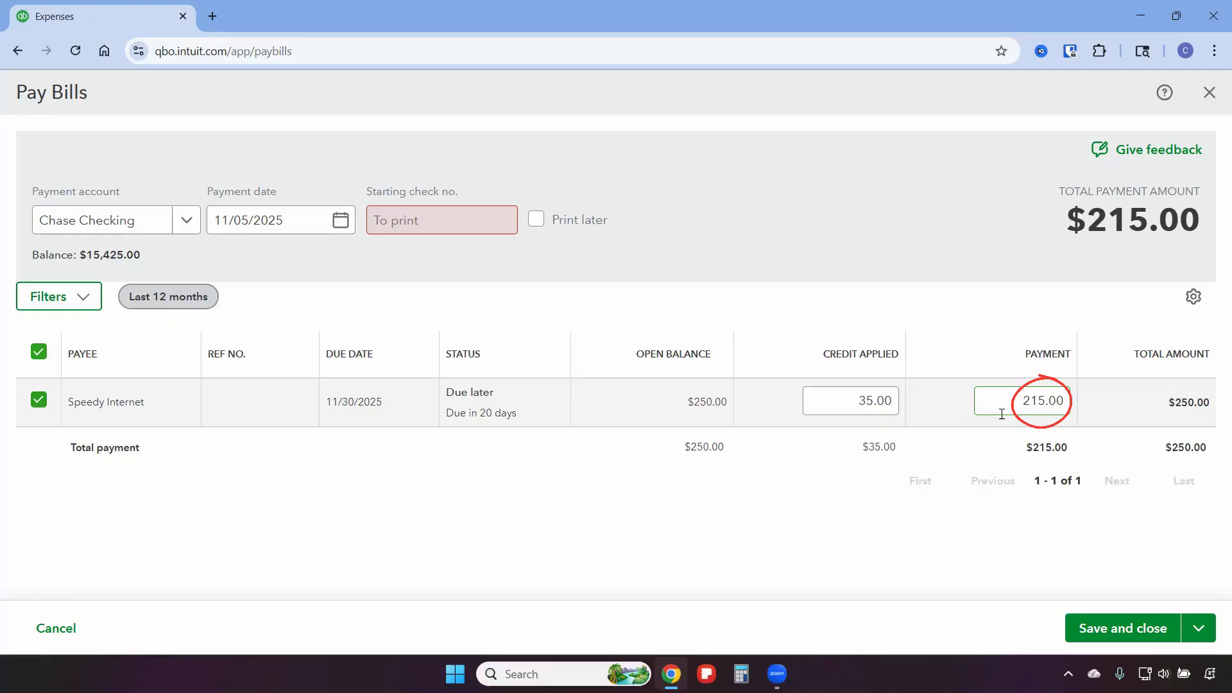
left_click(1138, 636)
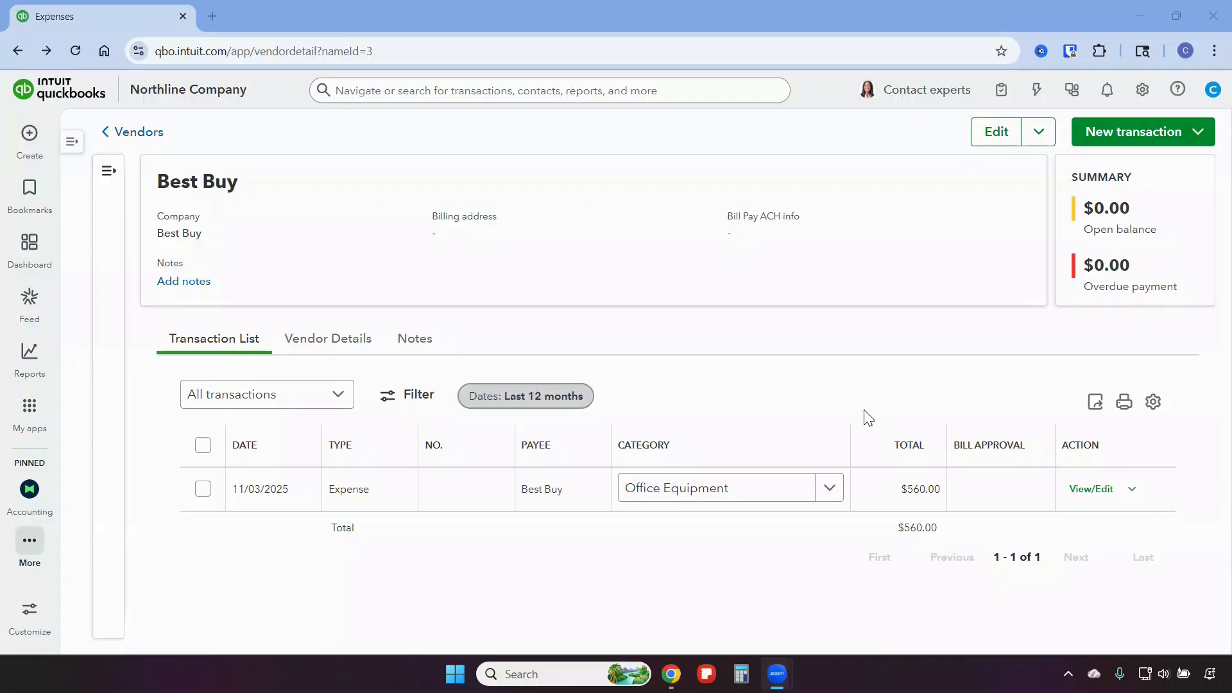
Start a new bank deposit into Chase Checking dated 11/05/2025, with Best Buy as the source of the funds.
left_click(30, 136)
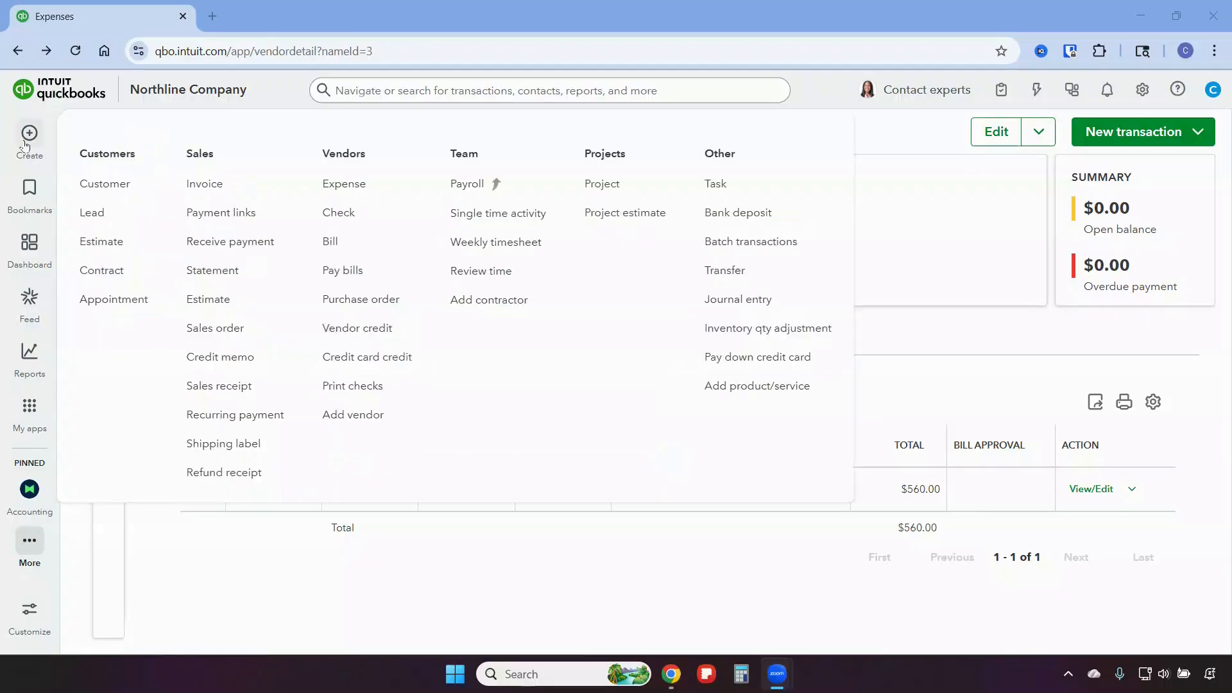
left_click(746, 214)
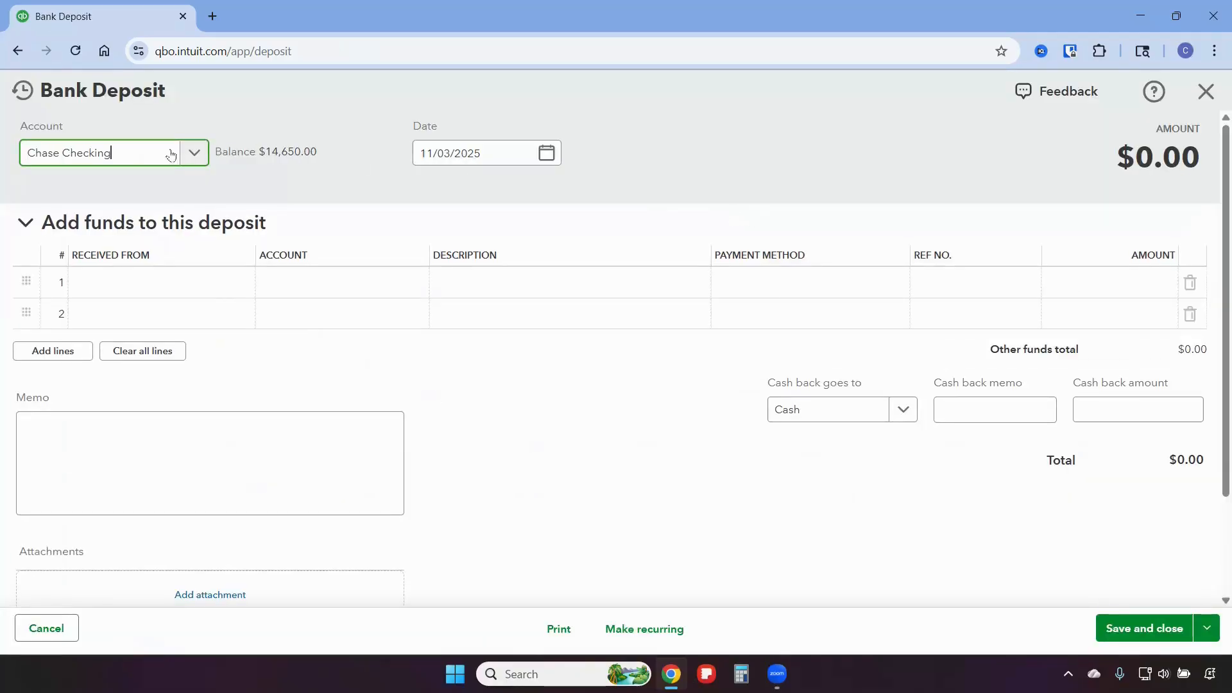
left_click(547, 152)
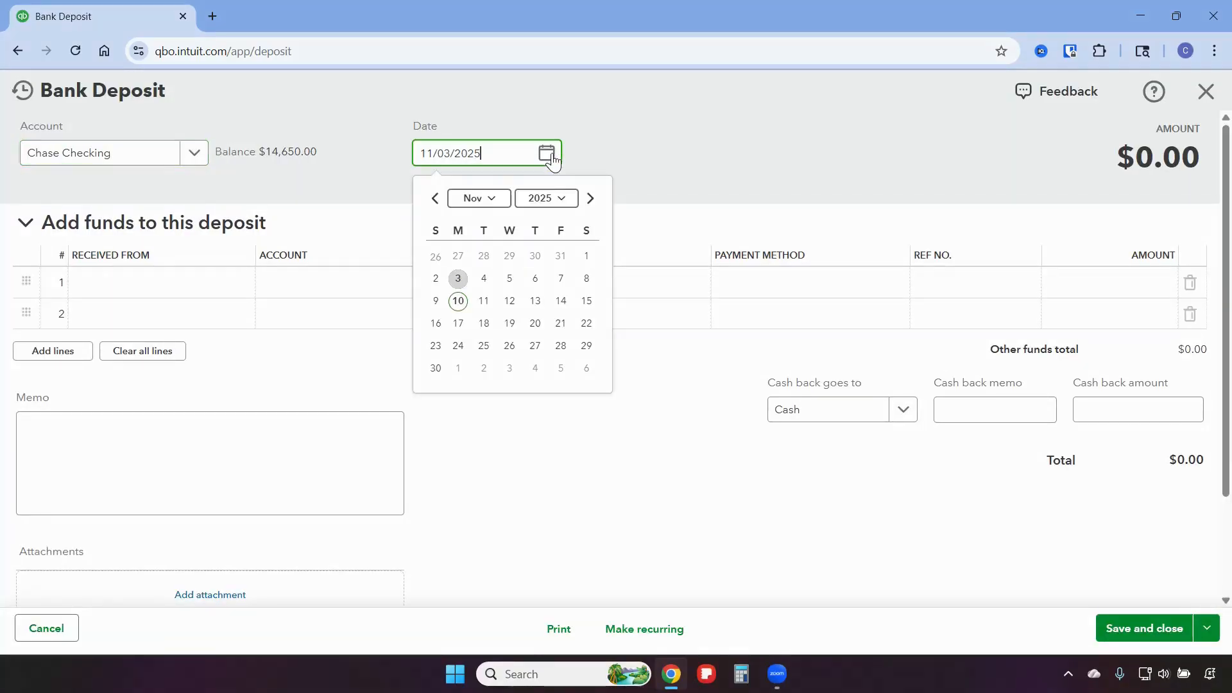
left_click(510, 280)
left_click(157, 283)
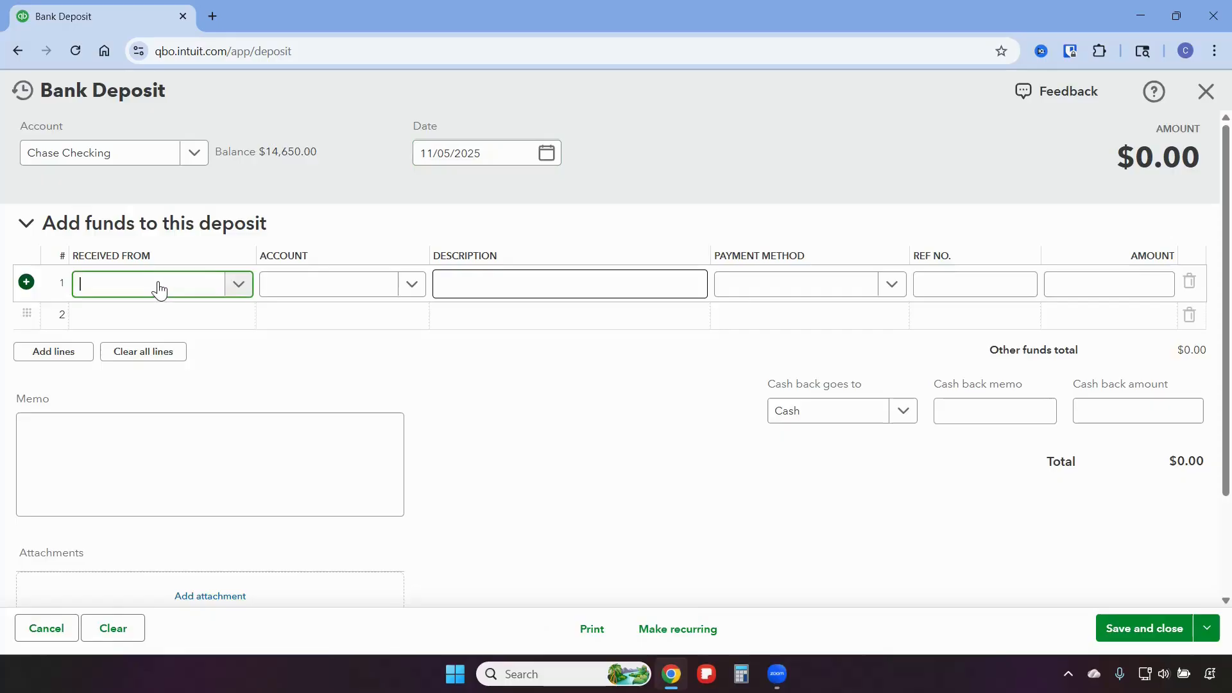
type("Be")
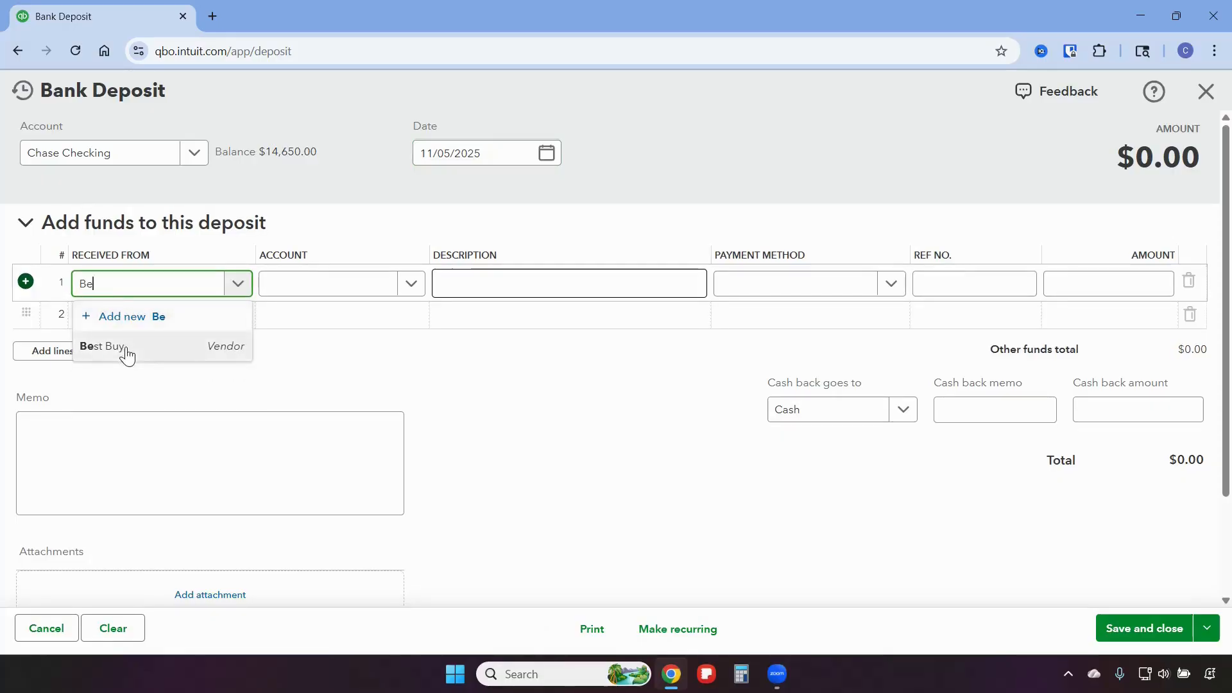
left_click(122, 350)
Complete the deposit line with account Office Equipment, description "Defective laptop" and amount 560, and save and close the deposit.
left_click(317, 293)
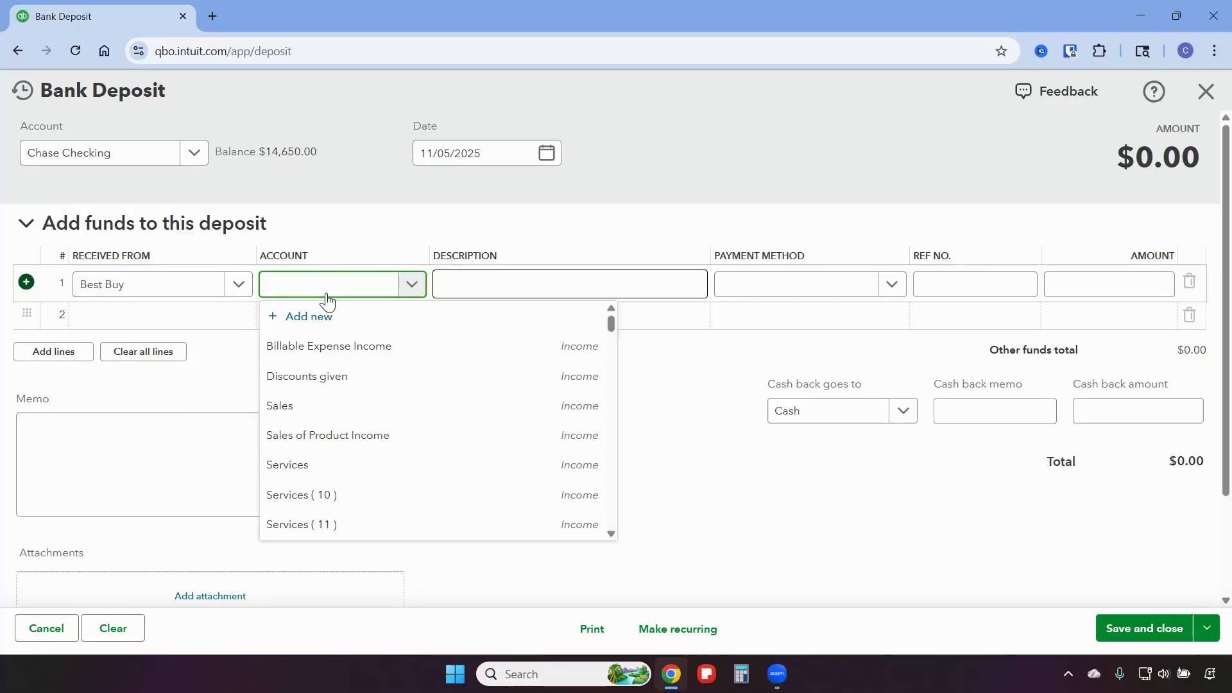
type("office")
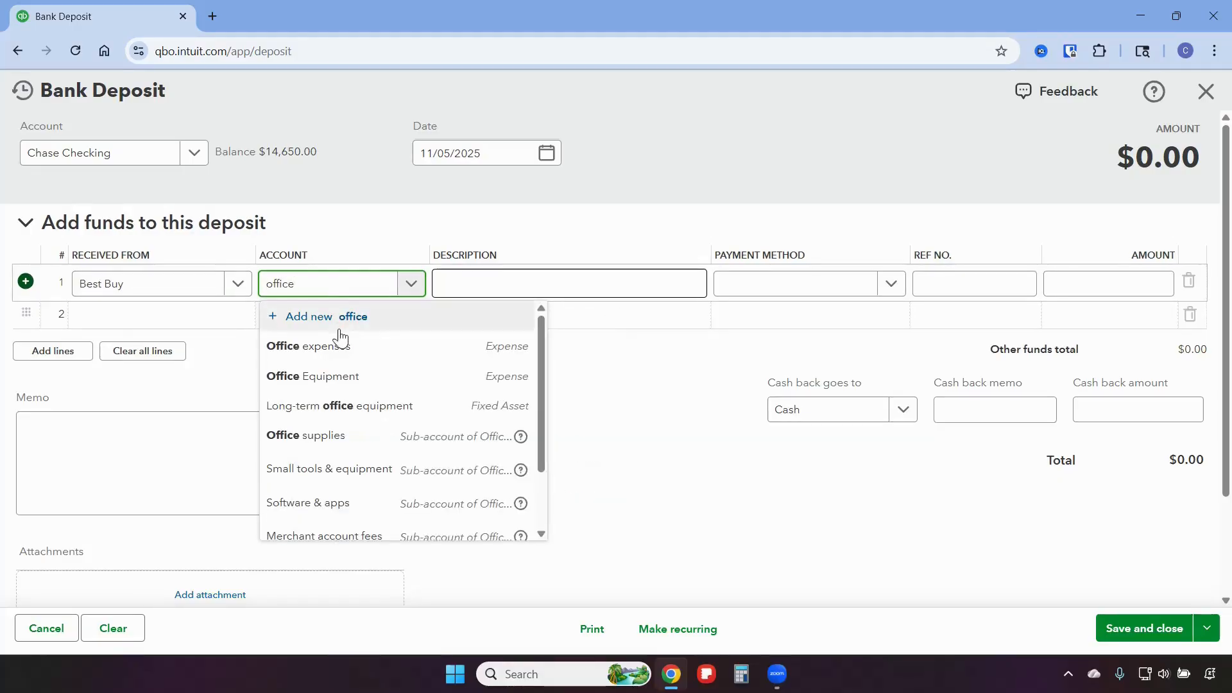
left_click(351, 379)
left_click(500, 291)
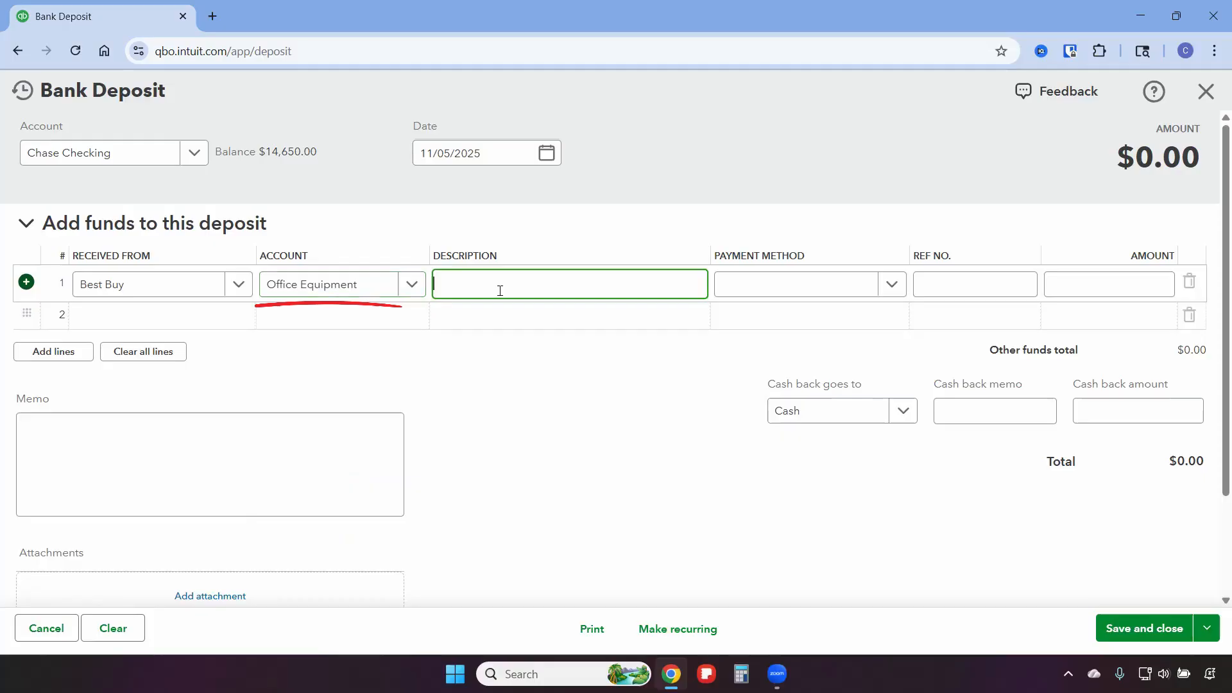
type("Defective lapt")
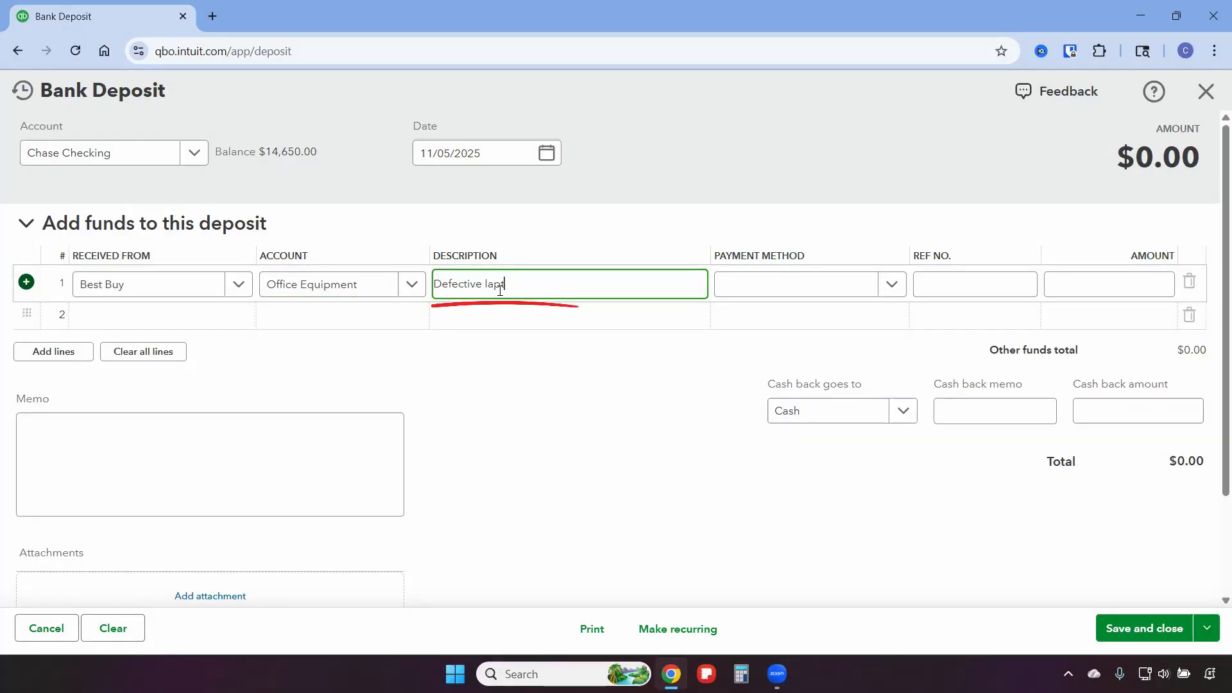
key("Tab")
key("Tab")
key("Tab")
type("560")
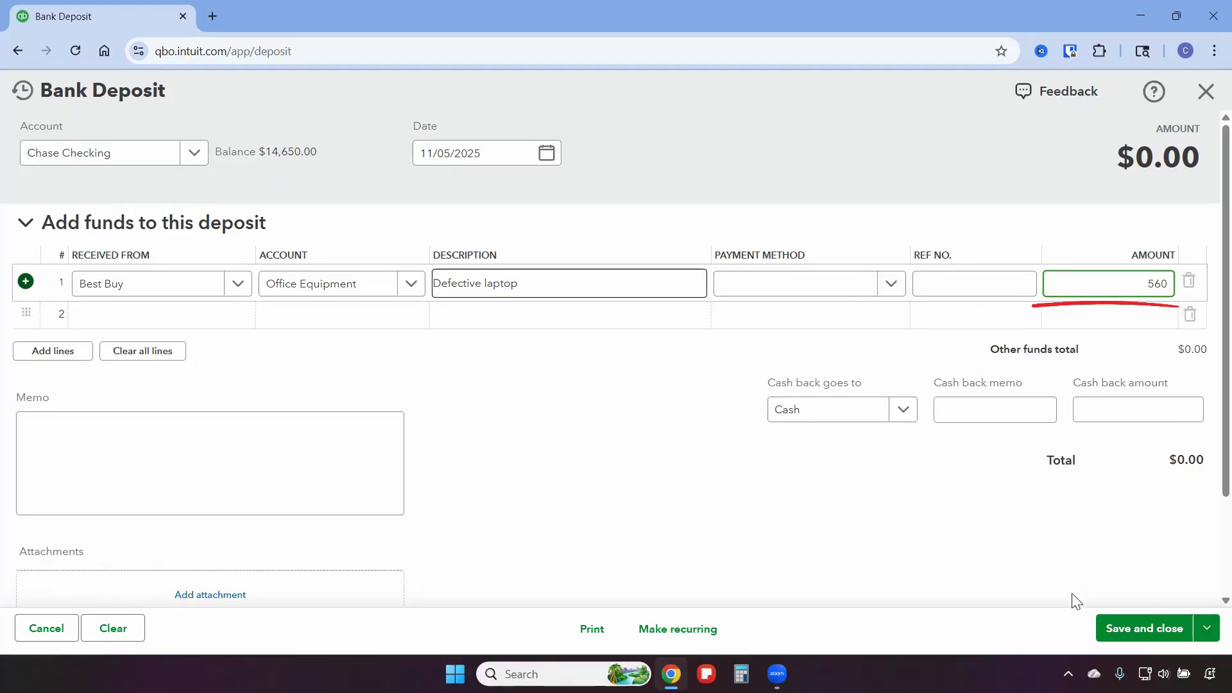
left_click(1146, 630)
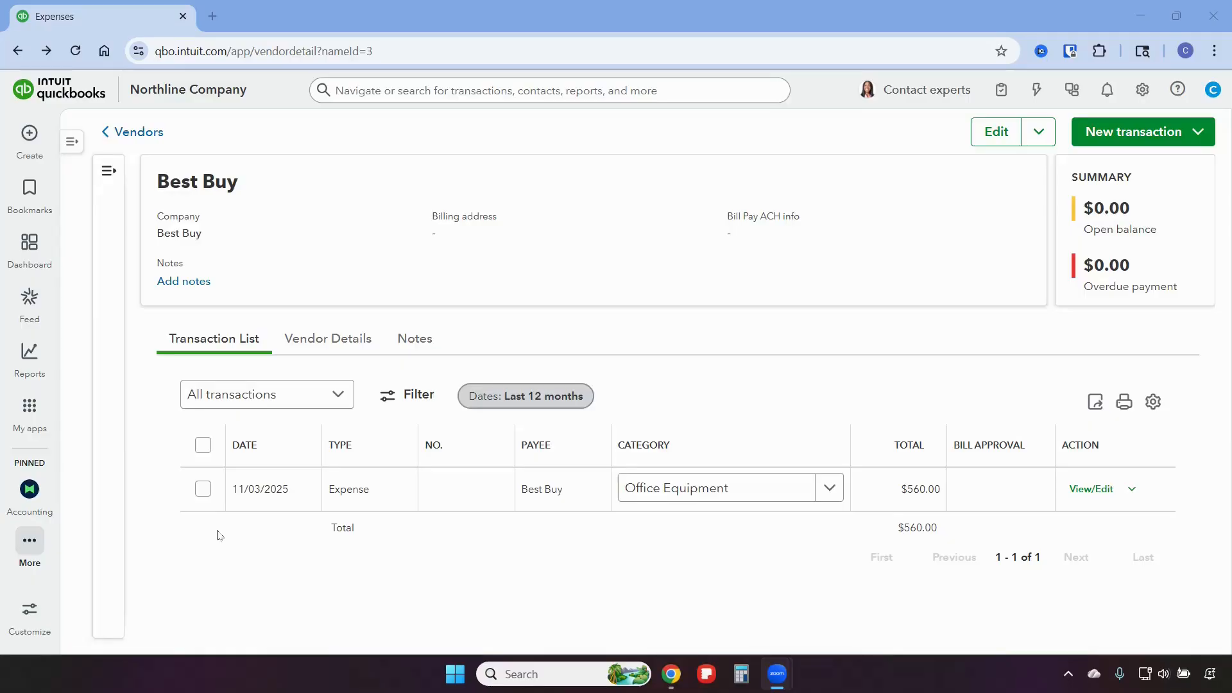
Start a new credit card credit with Best Buy as the payee.
left_click(43, 149)
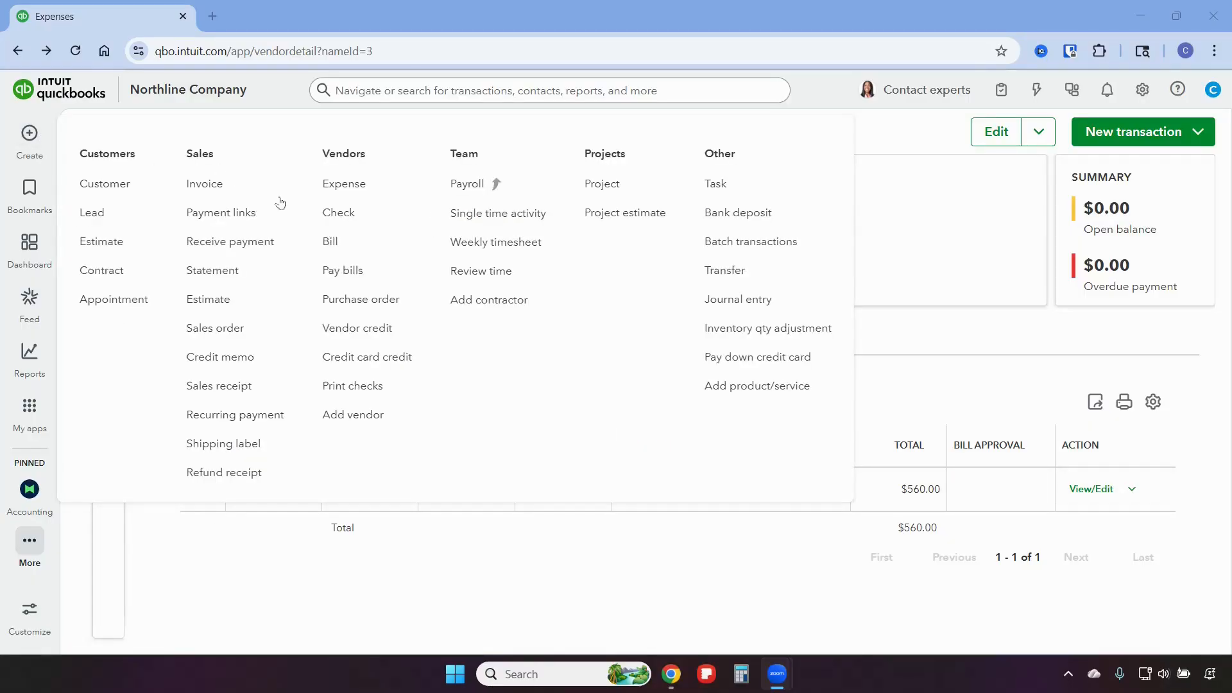
left_click(370, 359)
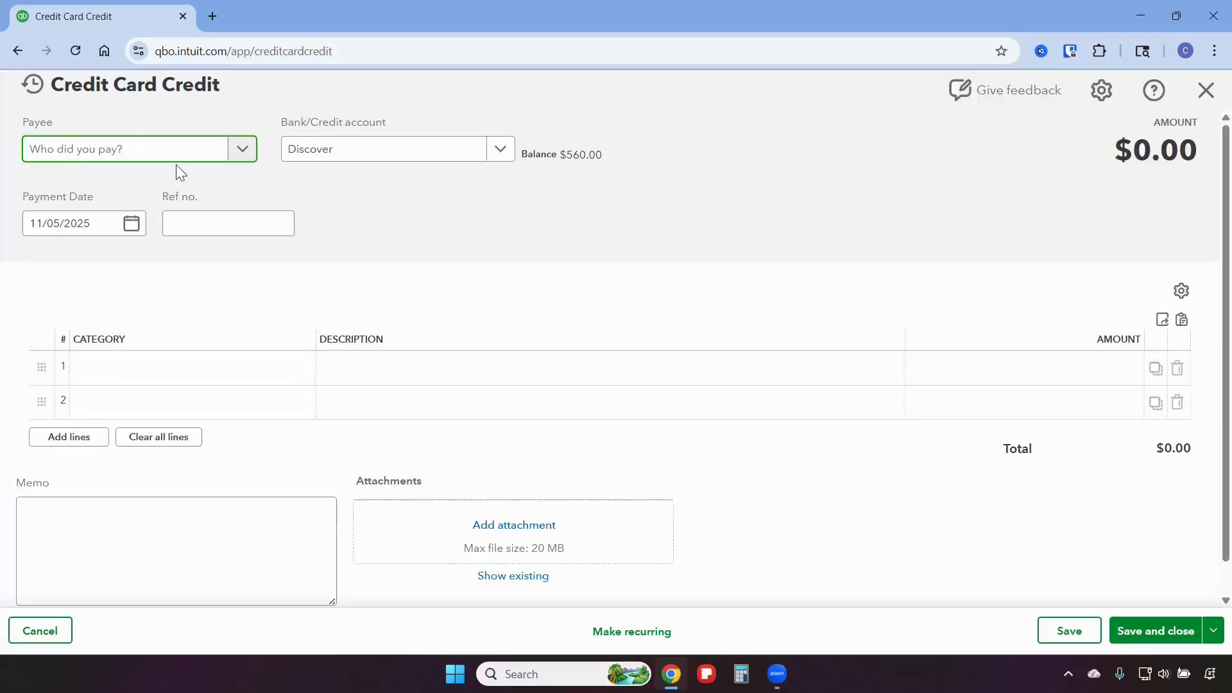
left_click(167, 154)
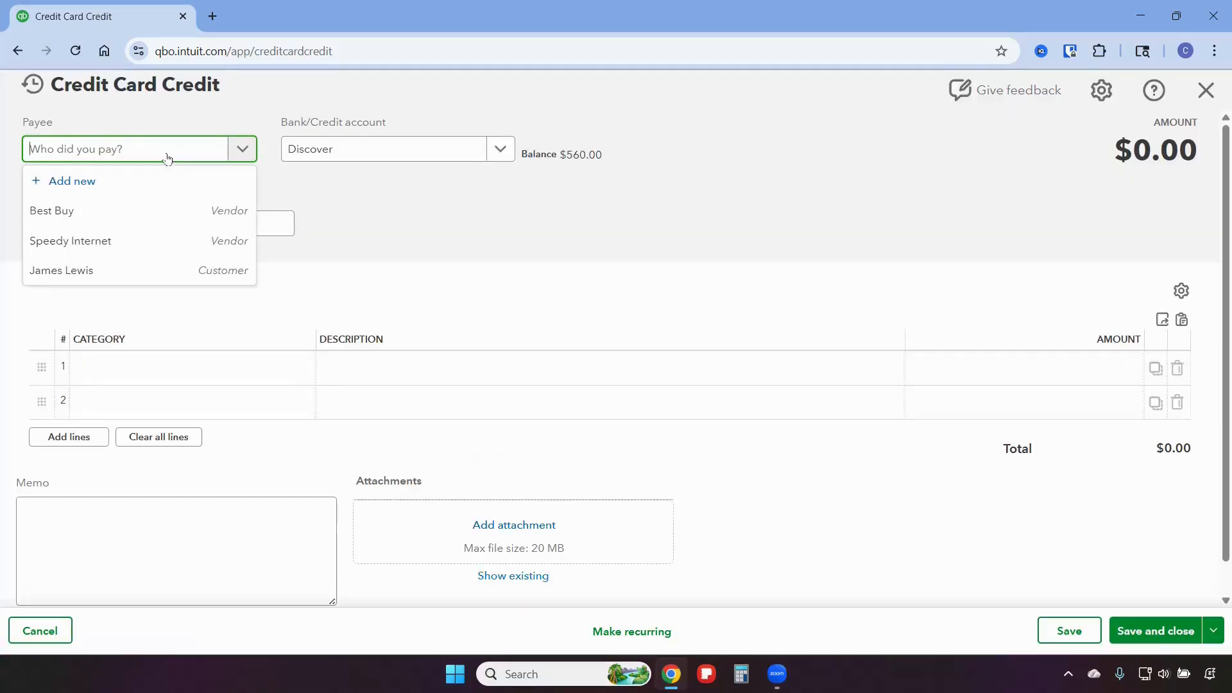
left_click(129, 214)
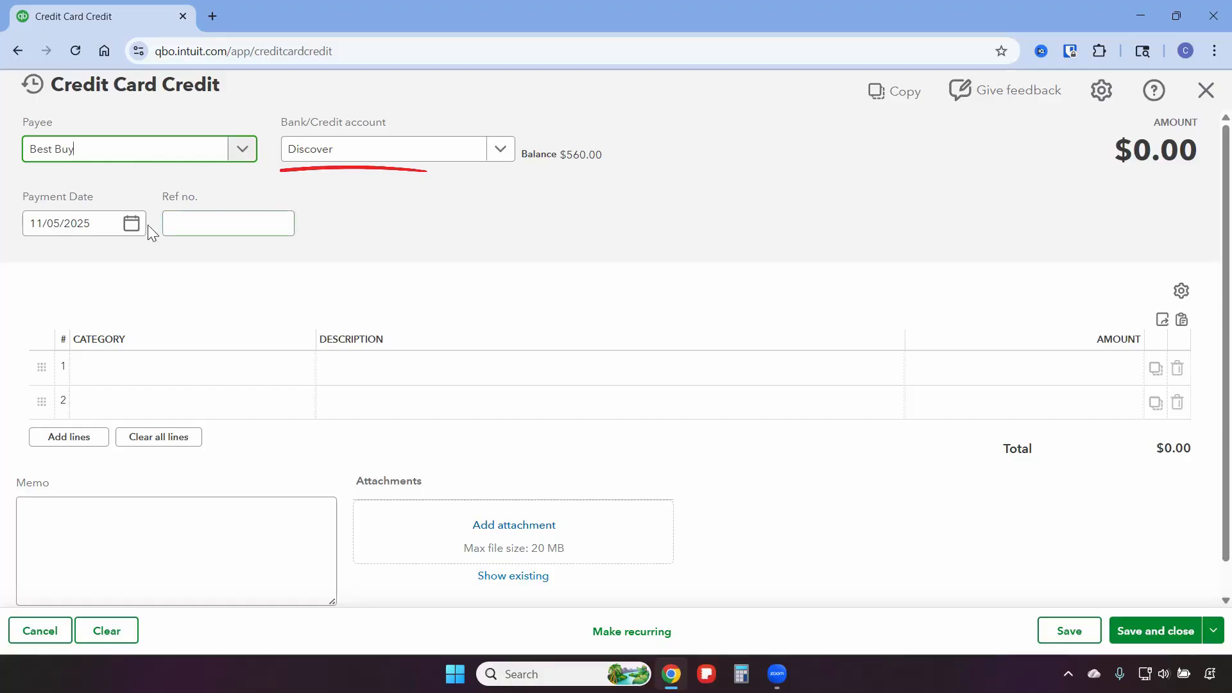
Fill the first line with category Office Equipment, description "Defective laptop" and amount 560, and save and close the credit card credit.
left_click(170, 368)
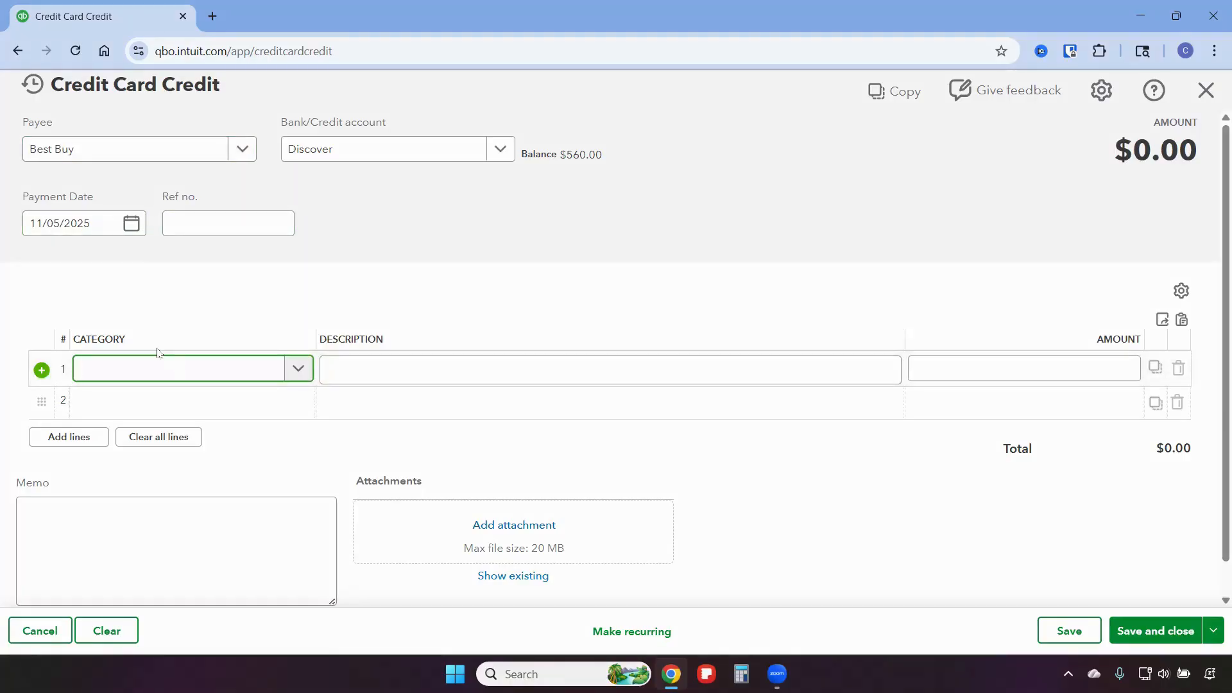
type("office")
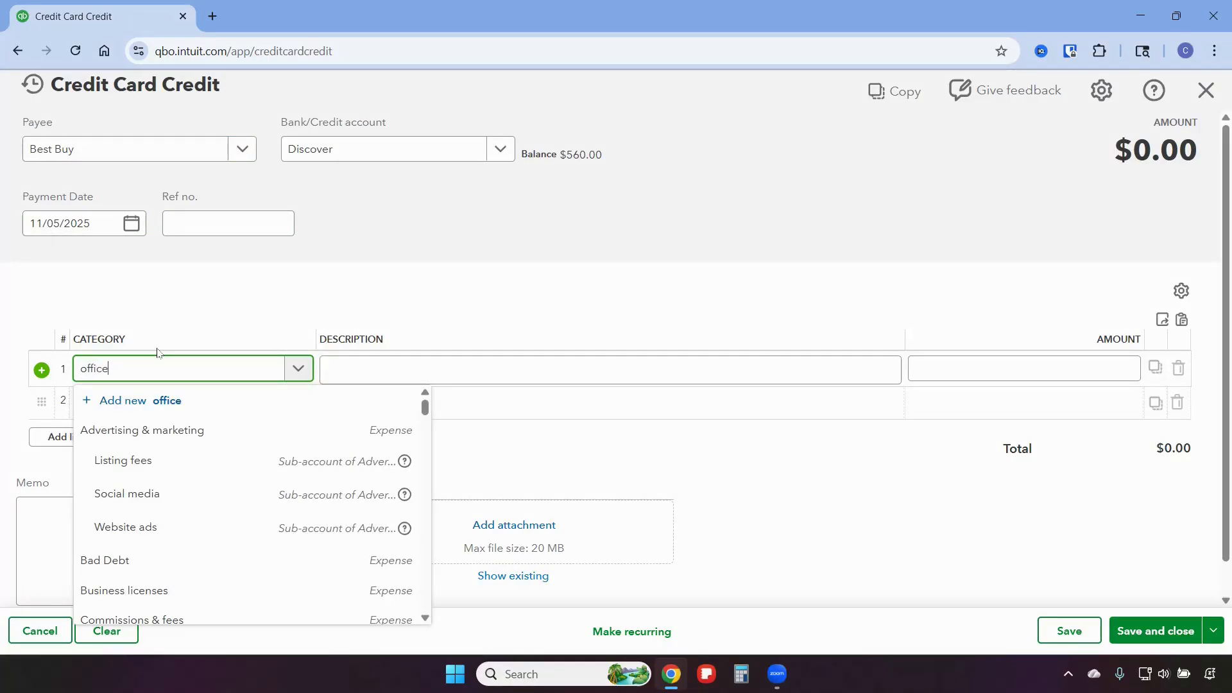
left_click(165, 461)
left_click(349, 381)
type("Def")
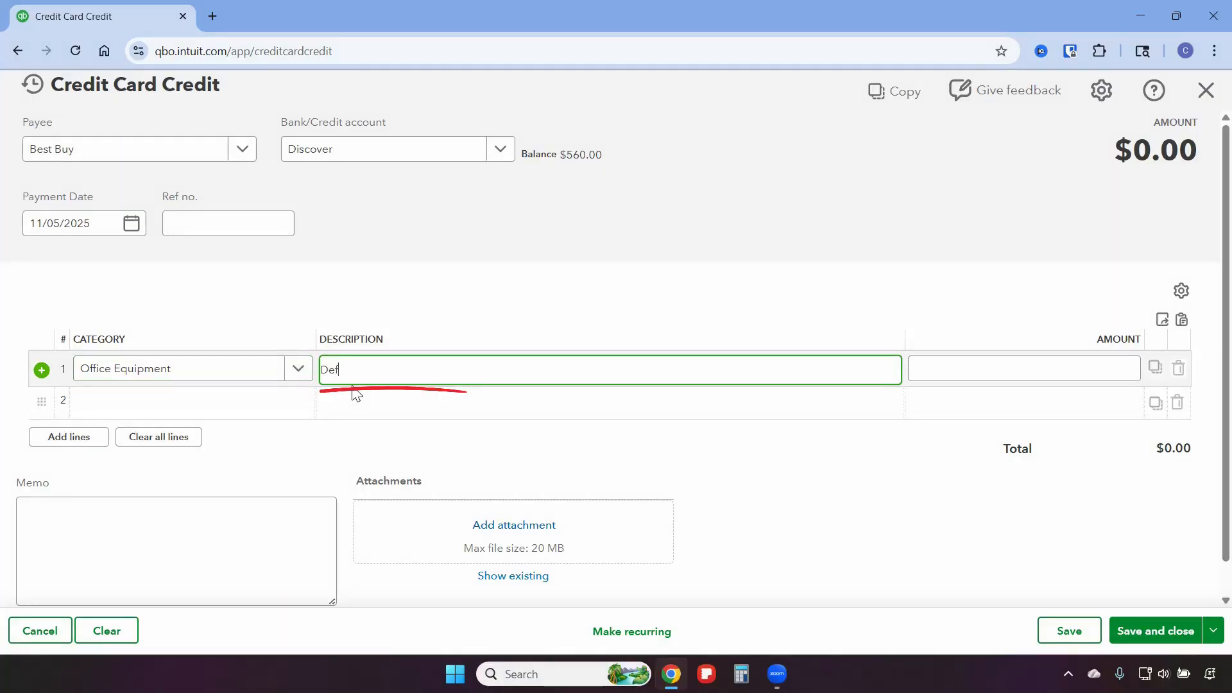
type("ective laptop")
key("Tab")
type("560")
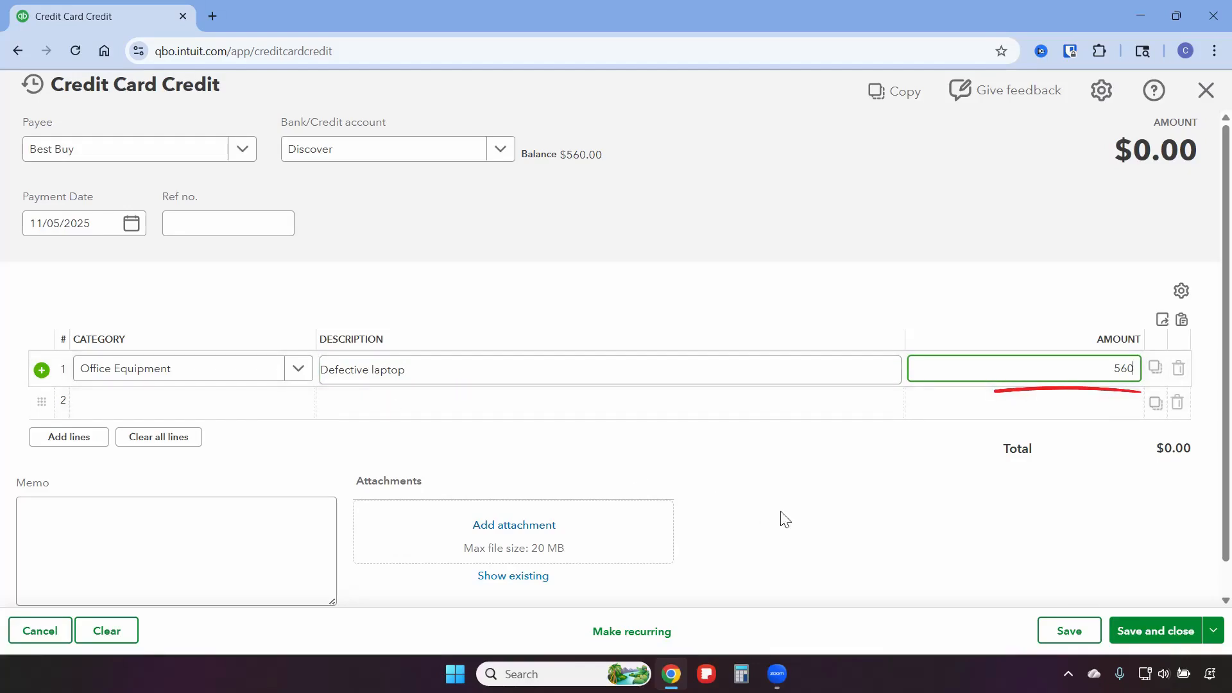
left_click(1173, 628)
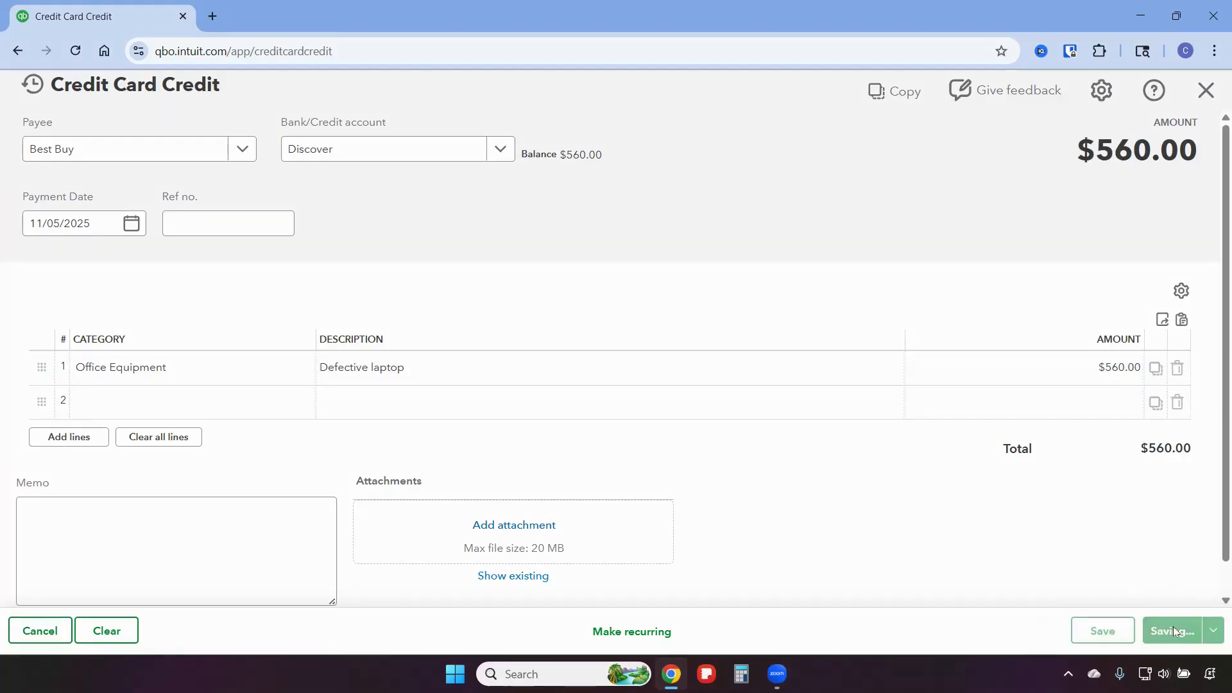